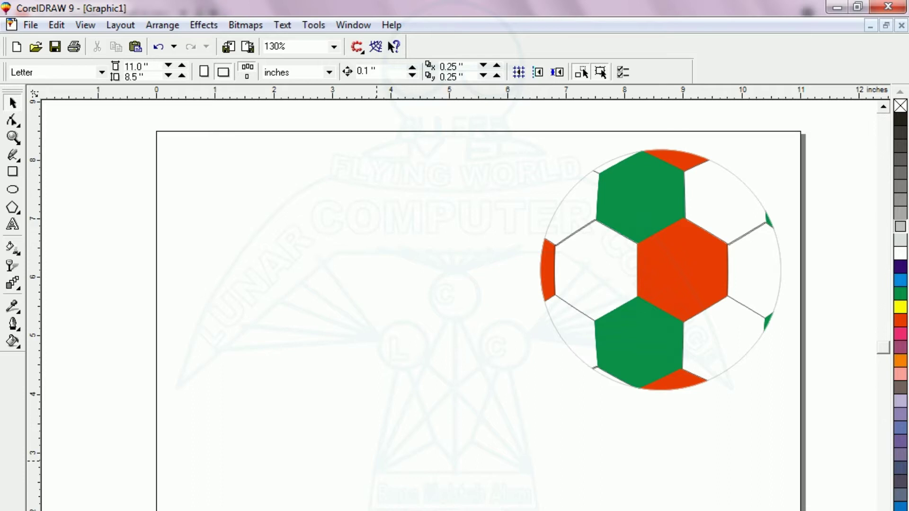
# Step: Draw a six-sided polygon about 0.71 by 0.82 inches and move it to the page's upper left, around x 1.1, y 6.5 inches
pyautogui.press('y')
pyautogui.click(13, 102)
pyautogui.click(13, 207)
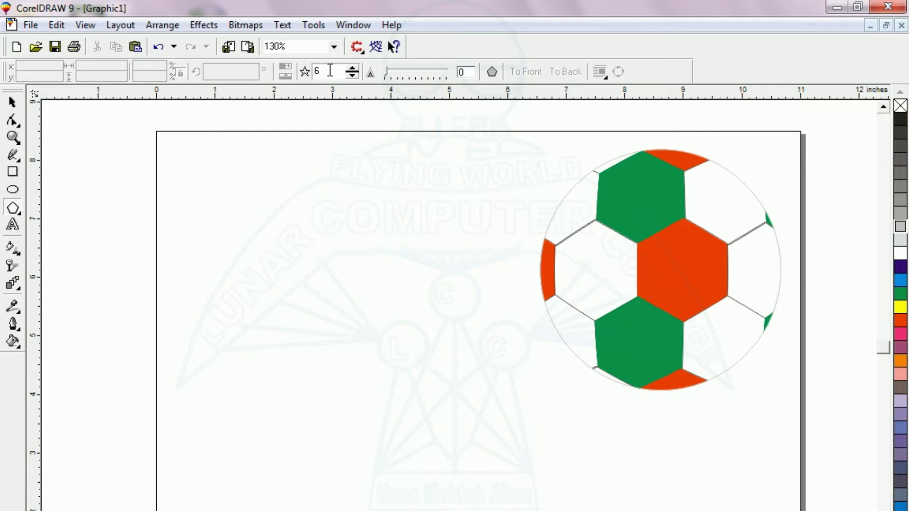
pyautogui.moveTo(329, 71); pyautogui.dragTo(310, 73)
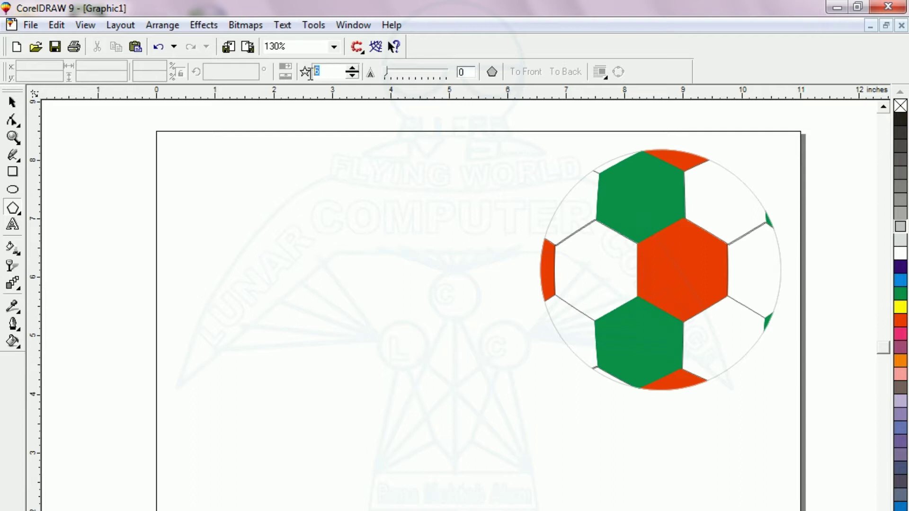
pyautogui.click(220, 261)
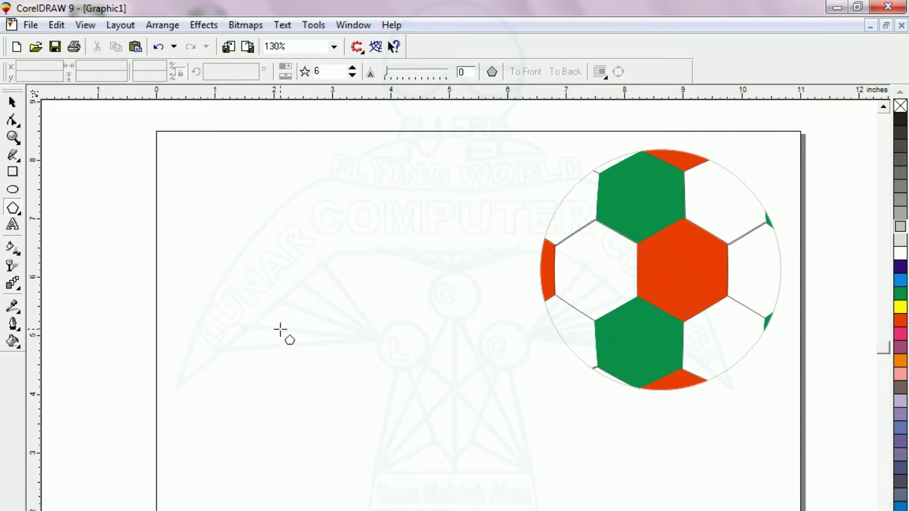
pyautogui.moveTo(260, 291); pyautogui.dragTo(314, 340)
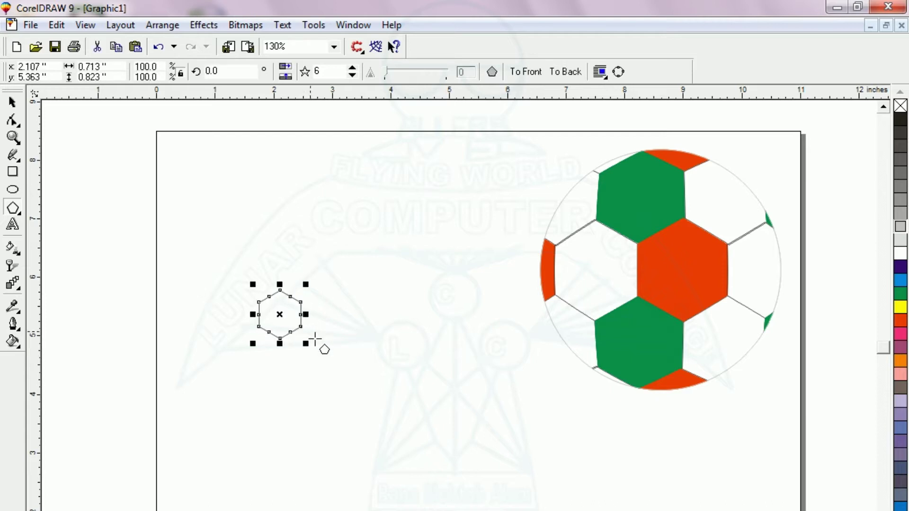
pyautogui.moveTo(279, 314); pyautogui.dragTo(222, 249)
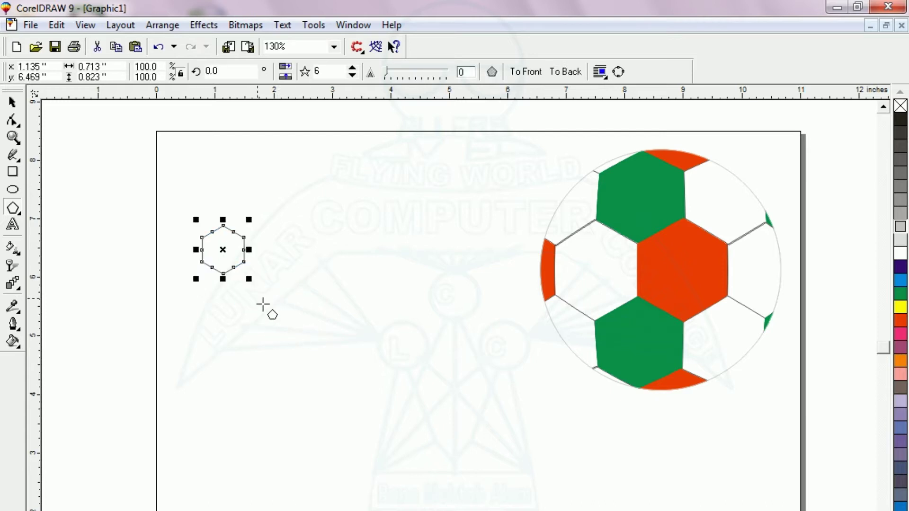
# Step: Duplicate the hexagon horizontally to its right so that the copy shares the original's vertical edge
pyautogui.hotkey('shift', 'F2')
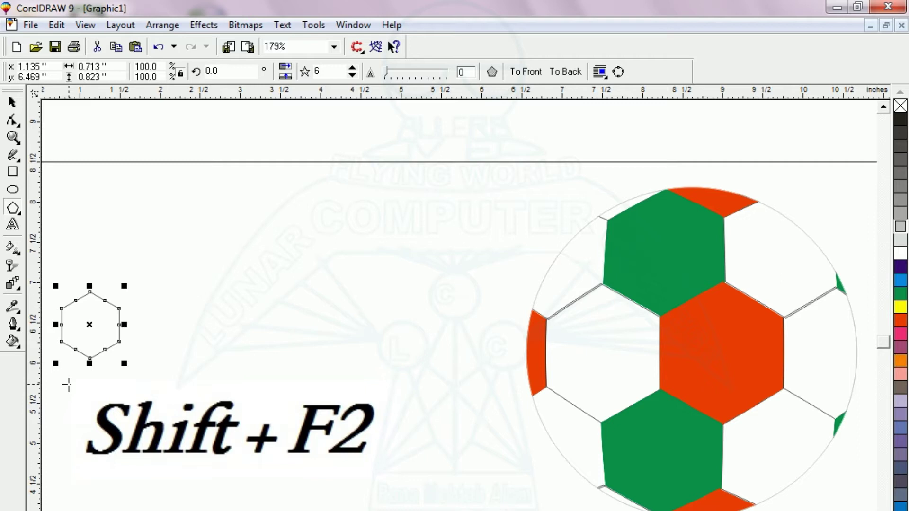
pyautogui.hotkey('shift', 'F2')
pyautogui.press('F3')
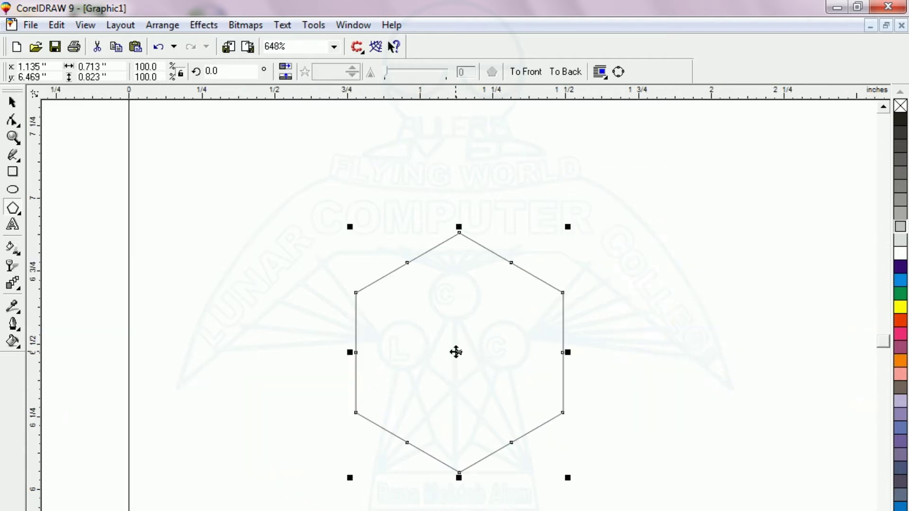
pyautogui.moveTo(456, 352); pyautogui.dragTo(662, 351)
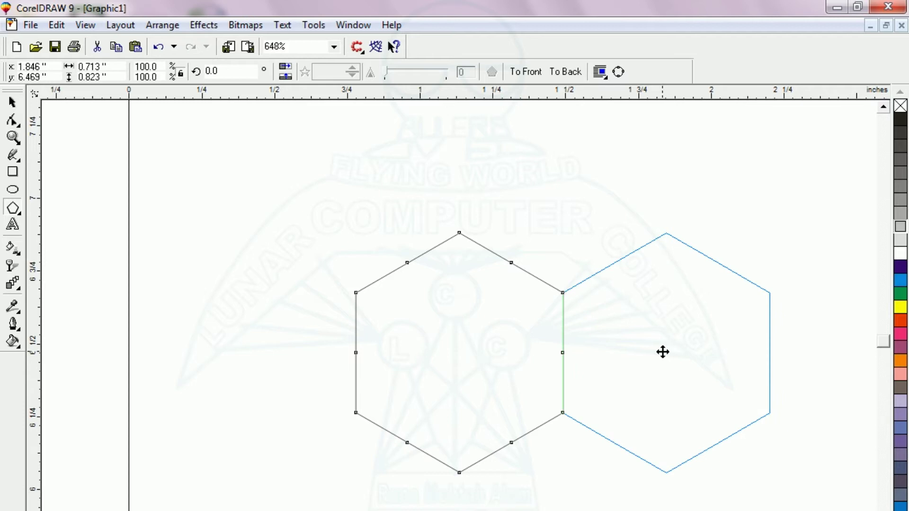
pyautogui.moveTo(662, 352); pyautogui.dragTo(663, 352)
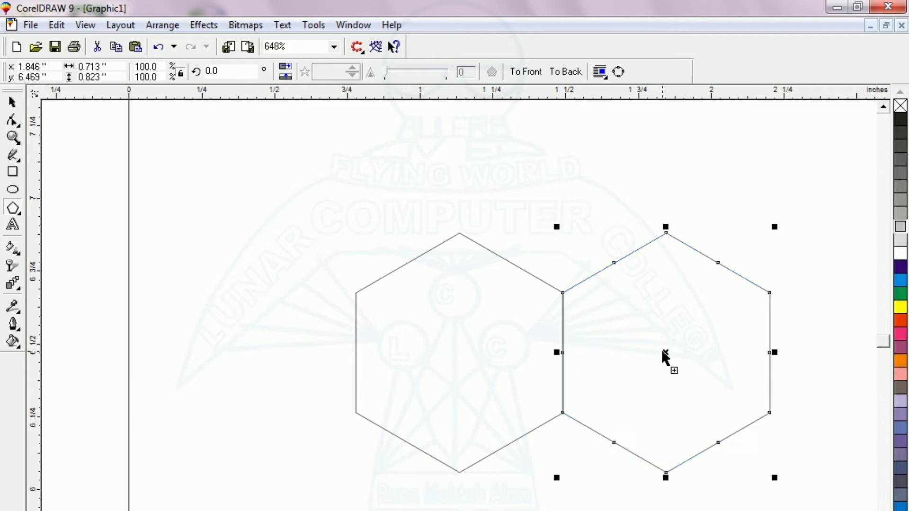
# Step: Repeat the hexagon duplication to extend the pair into a horizontal row of seven adjoining hexagons
pyautogui.press('F3')
pyautogui.press('F3')
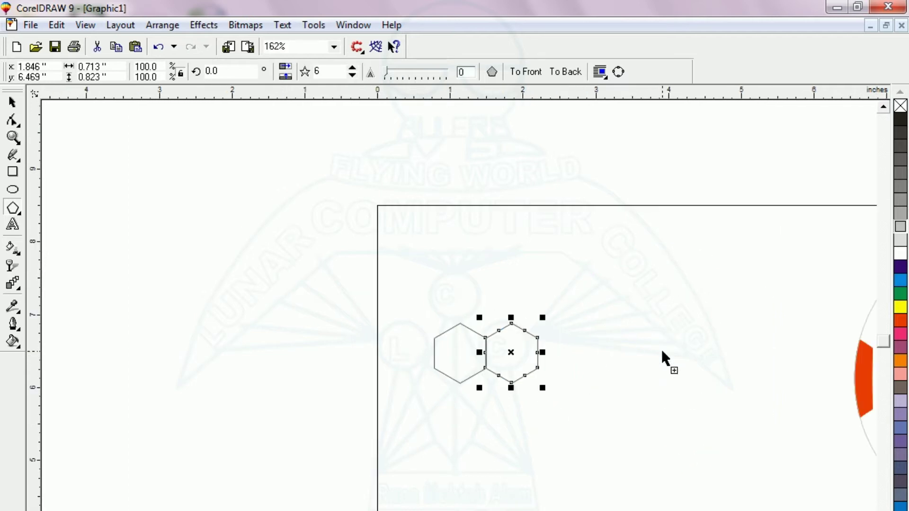
pyautogui.hotkey('ctrl', 'r')
pyautogui.hotkey('ctrl', 'r')
pyautogui.hotkey('ctrl', 'r')
pyautogui.hotkey('ctrl', 'r')
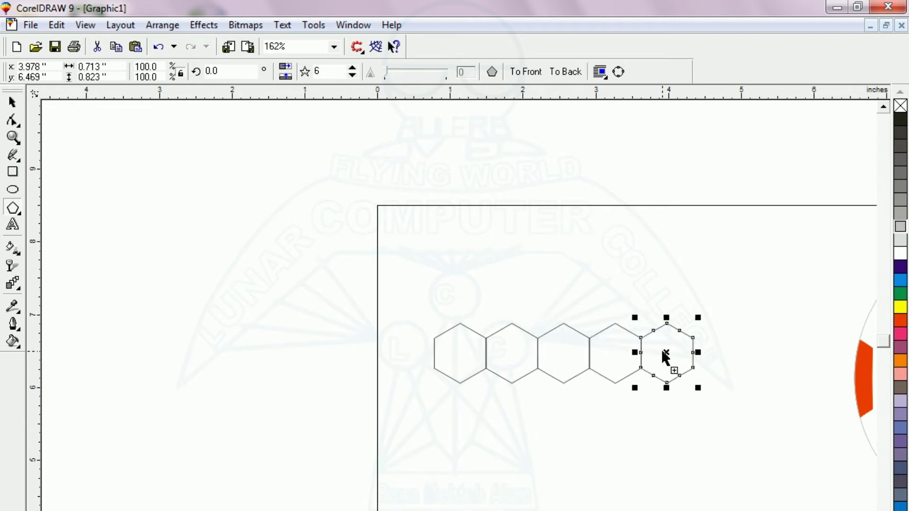
pyautogui.hotkey('ctrl', 'r')
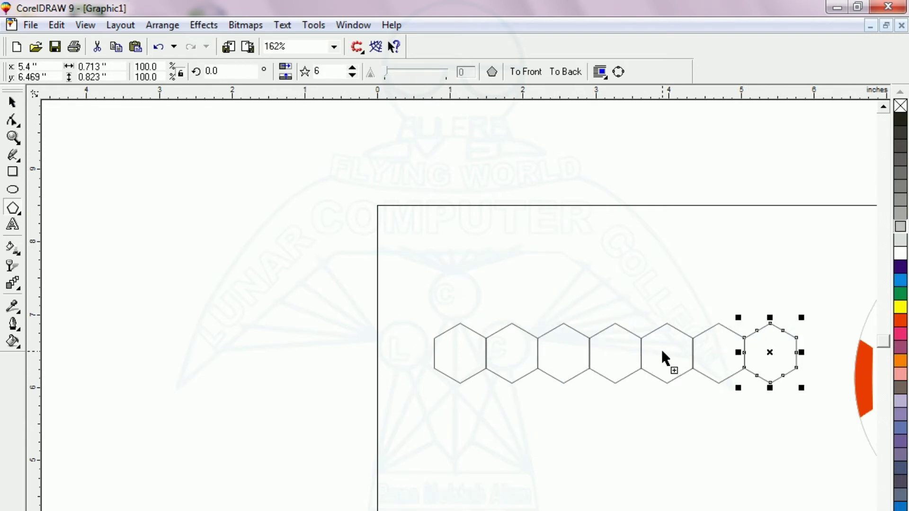
# Step: Duplicate the whole hexagon row below itself, offset half a hexagon to the right so that the two rows interlock
pyautogui.click(12, 103)
pyautogui.click(339, 332)
pyautogui.moveTo(511, 351); pyautogui.dragTo(822, 473)
pyautogui.moveTo(614, 352); pyautogui.dragTo(641, 399)
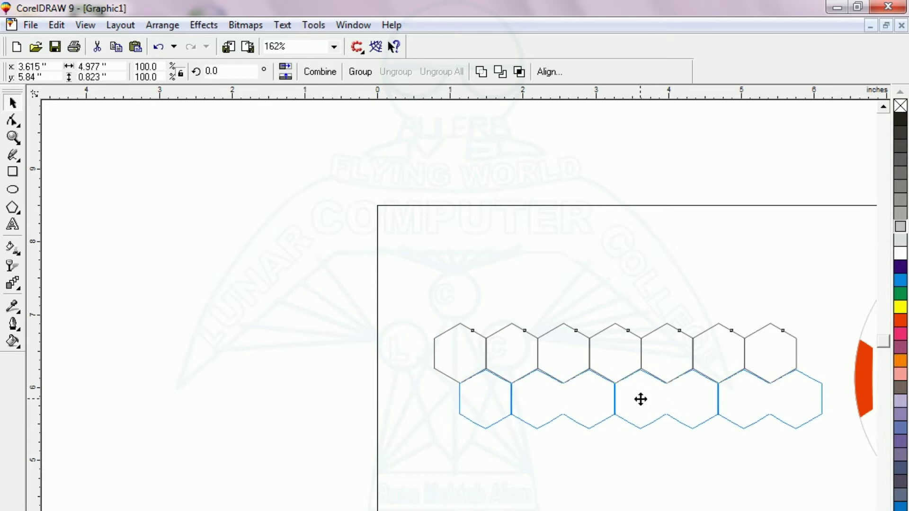
pyautogui.moveTo(640, 399)
pyautogui.mouseDown()
pyautogui.moveTo(641, 414)
pyautogui.moveTo(640, 397)
pyautogui.mouseUp()
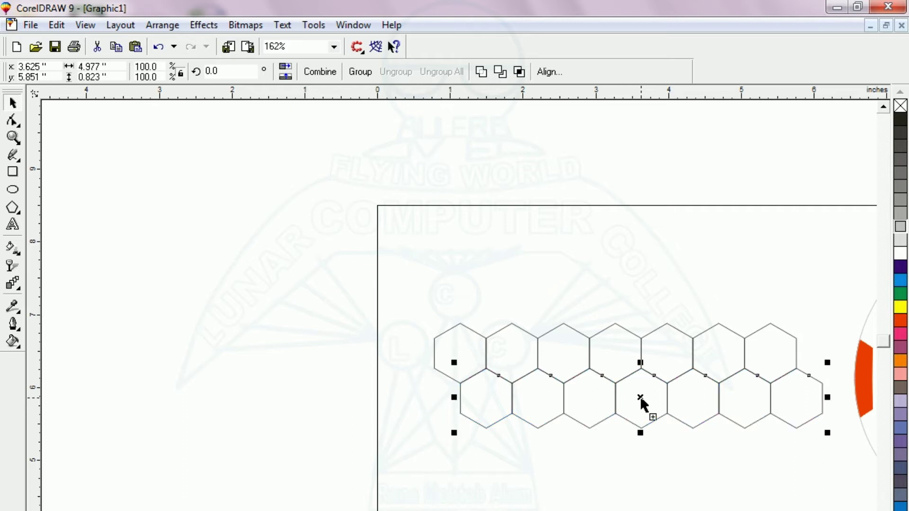
# Step: Duplicate both hexagon rows directly beneath themselves and repeat the duplication twice to build an eight-row honeycomb grid
pyautogui.click(515, 458)
pyautogui.moveTo(460, 303); pyautogui.dragTo(854, 506)
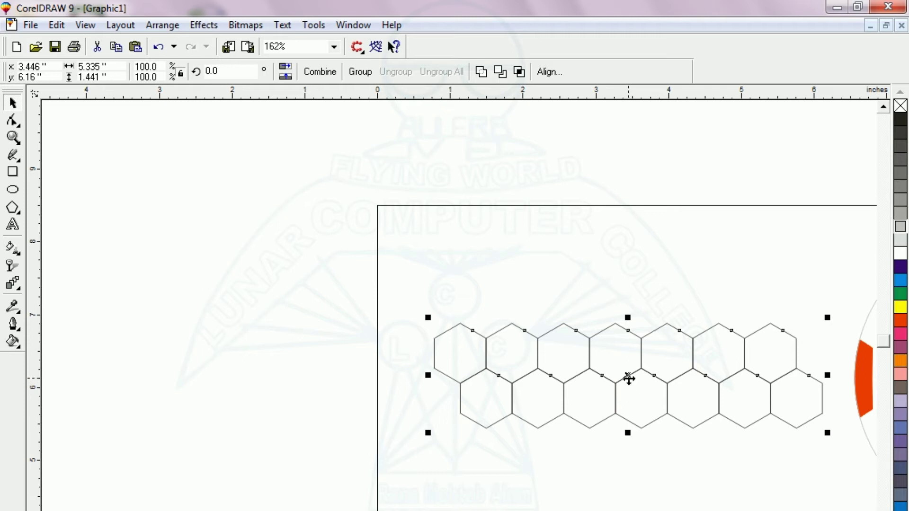
pyautogui.moveTo(628, 376); pyautogui.dragTo(629, 466)
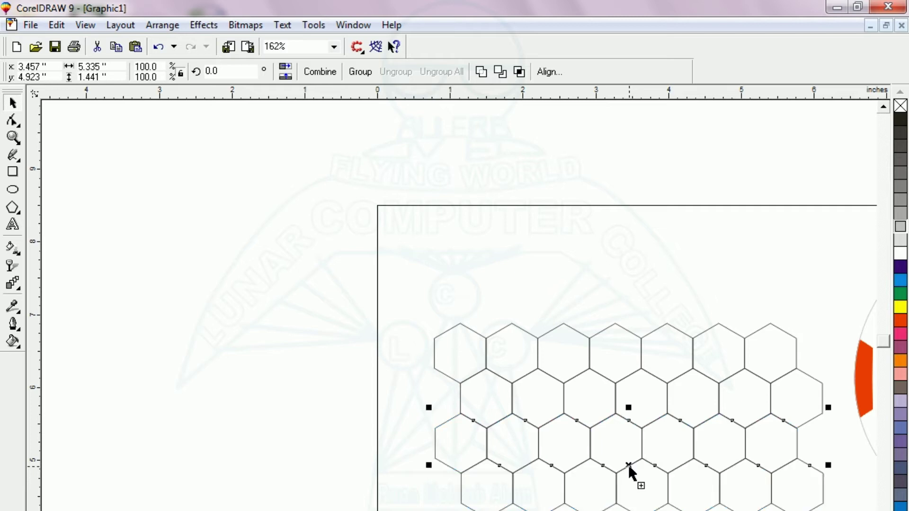
pyautogui.press('F3')
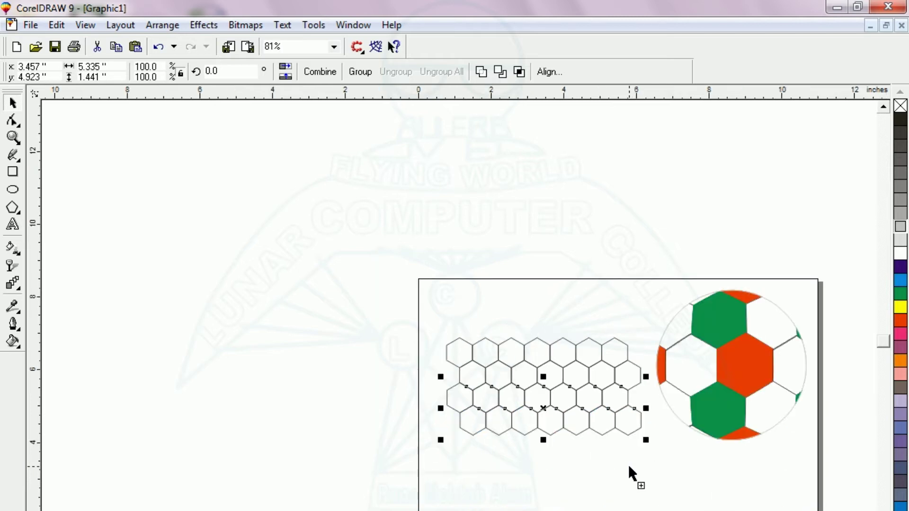
pyautogui.hotkey('ctrl', 'r')
pyautogui.hotkey('ctrl', 'r')
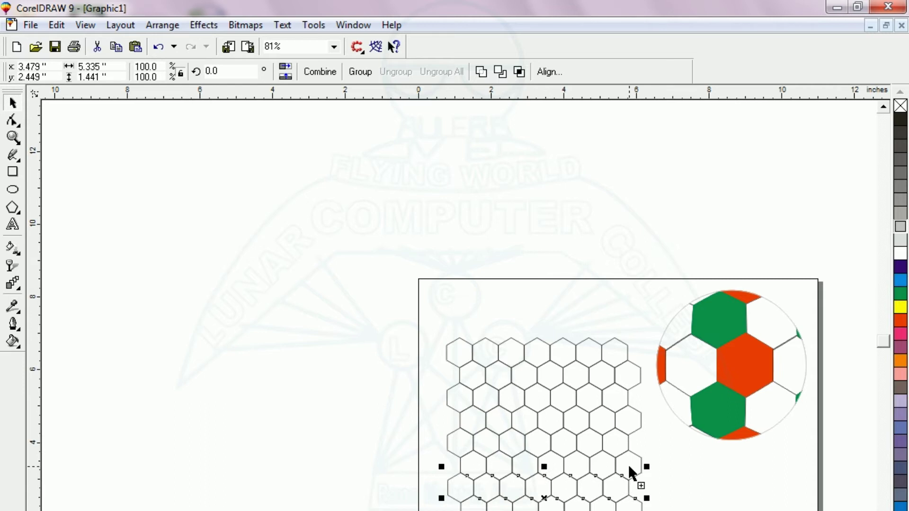
# Step: Fill the second, fourth and sixth hexagons of the grid's first row with black
pyautogui.click(344, 452)
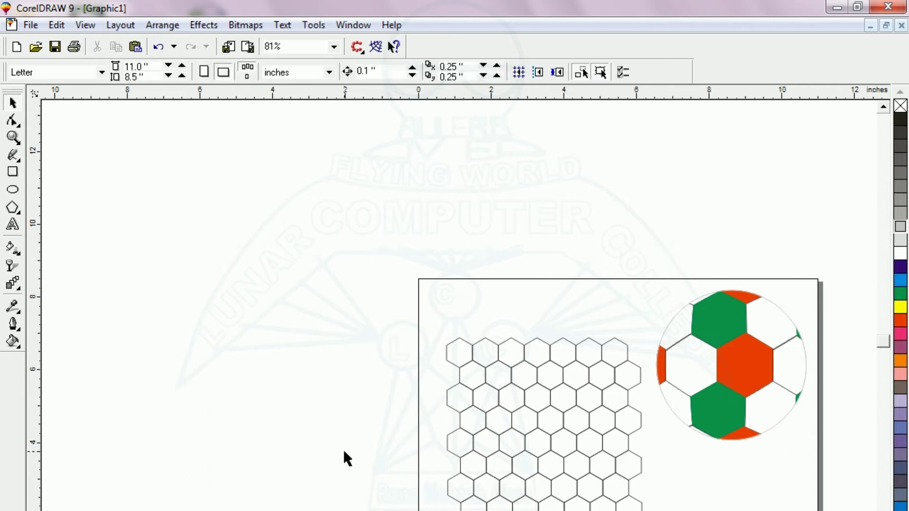
pyautogui.moveTo(394, 265); pyautogui.dragTo(668, 510)
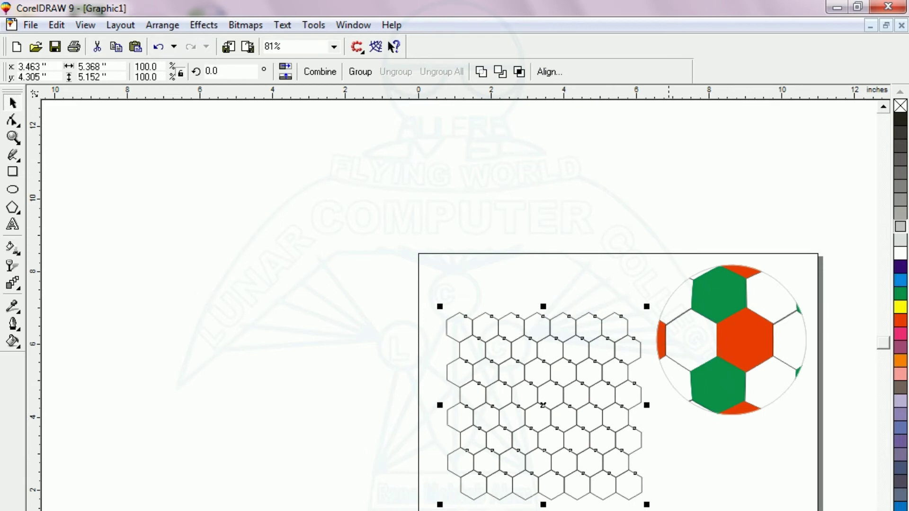
pyautogui.hotkey('shift', 'F2')
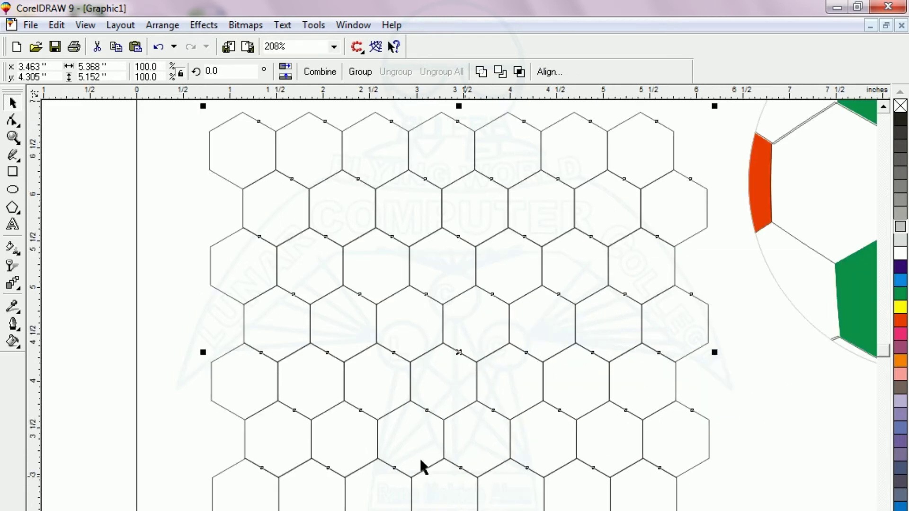
pyautogui.click(97, 277)
pyautogui.click(283, 159)
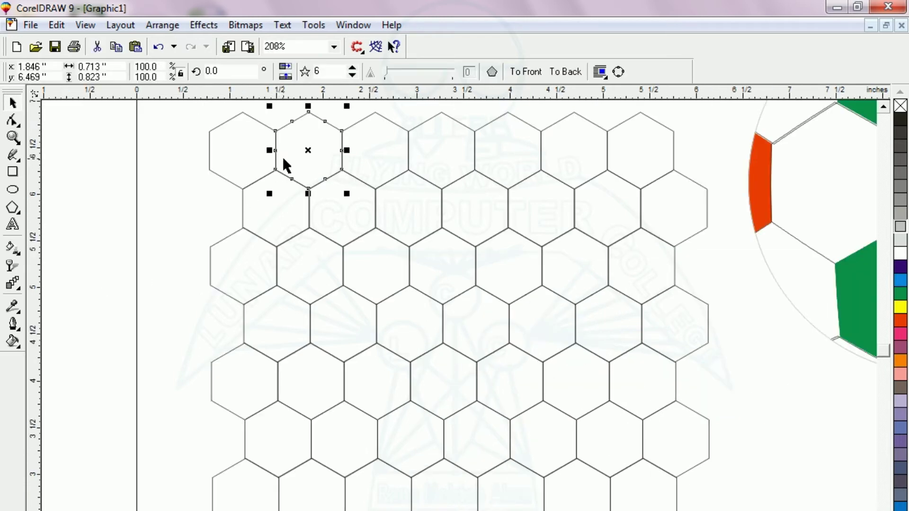
pyautogui.click(900, 119)
pyautogui.click(433, 152)
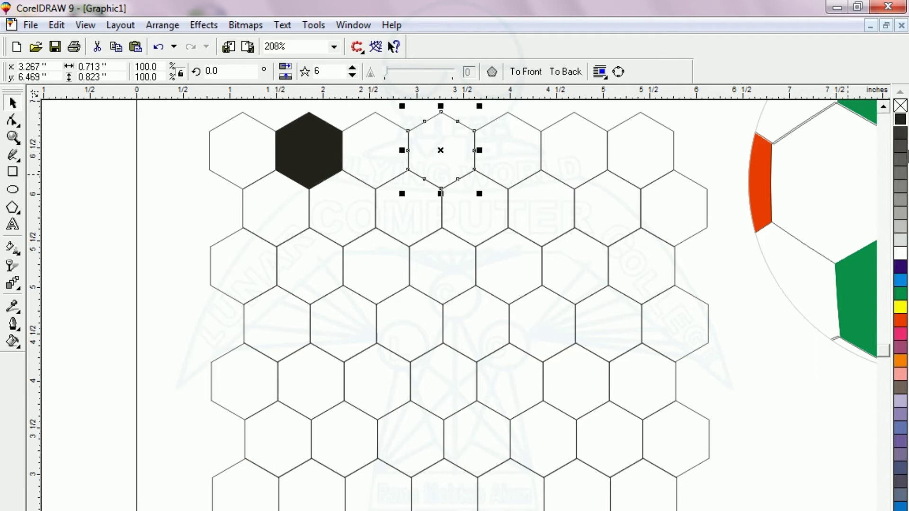
pyautogui.click(900, 120)
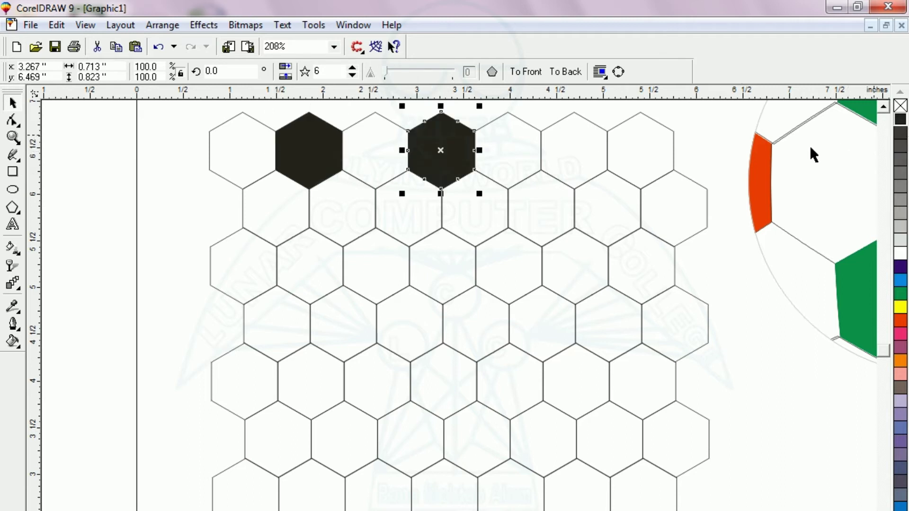
pyautogui.click(578, 148)
pyautogui.click(900, 120)
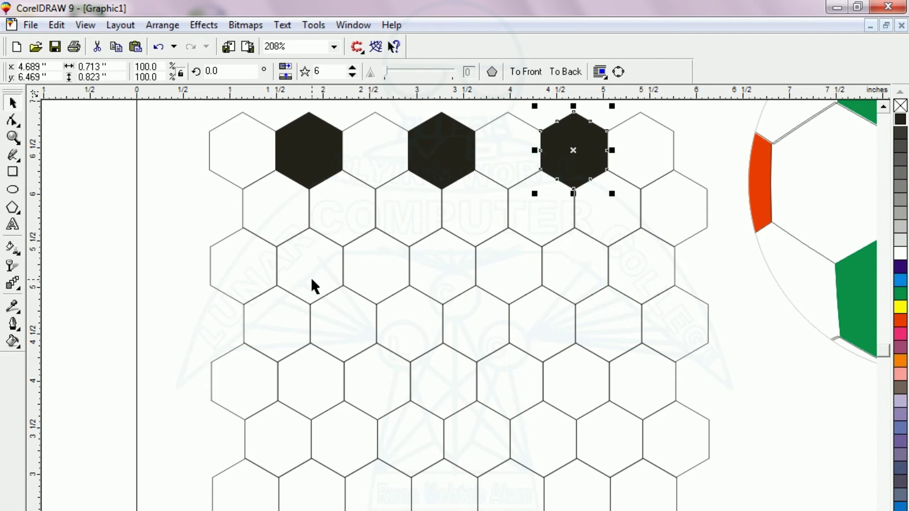
# Step: Fill the first, third, fifth and seventh hexagons of the grid's third row with black
pyautogui.click(254, 270)
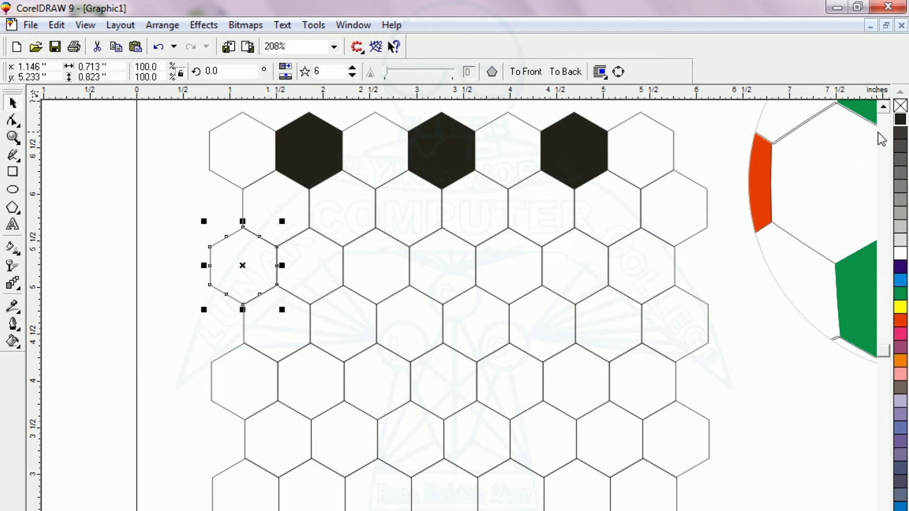
pyautogui.click(900, 122)
pyautogui.click(382, 282)
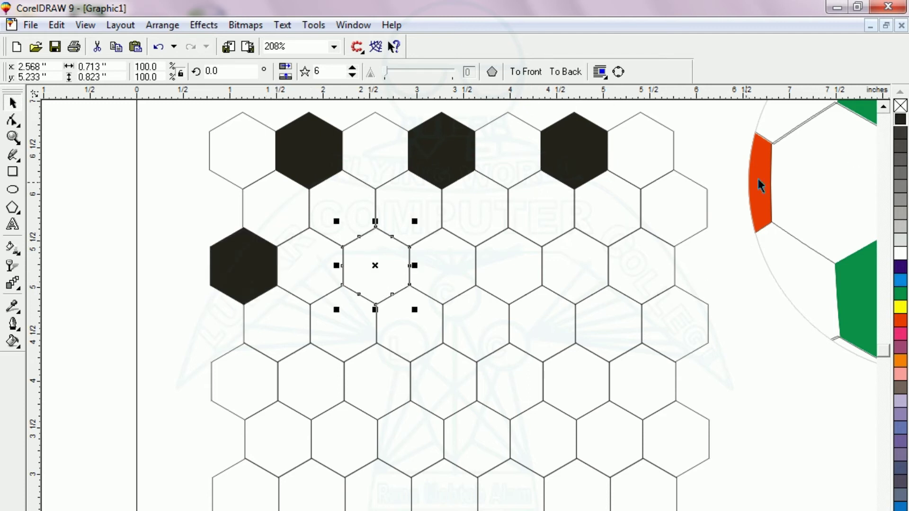
pyautogui.click(900, 120)
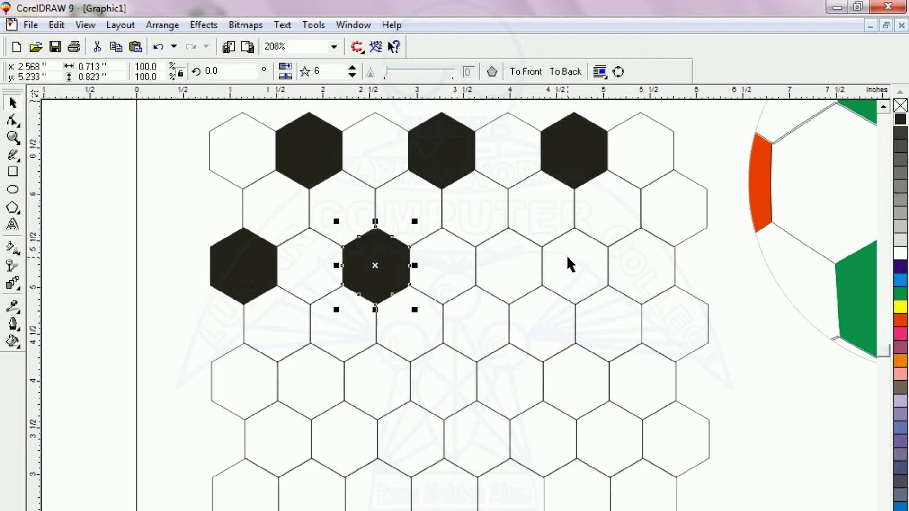
pyautogui.click(519, 274)
pyautogui.click(900, 121)
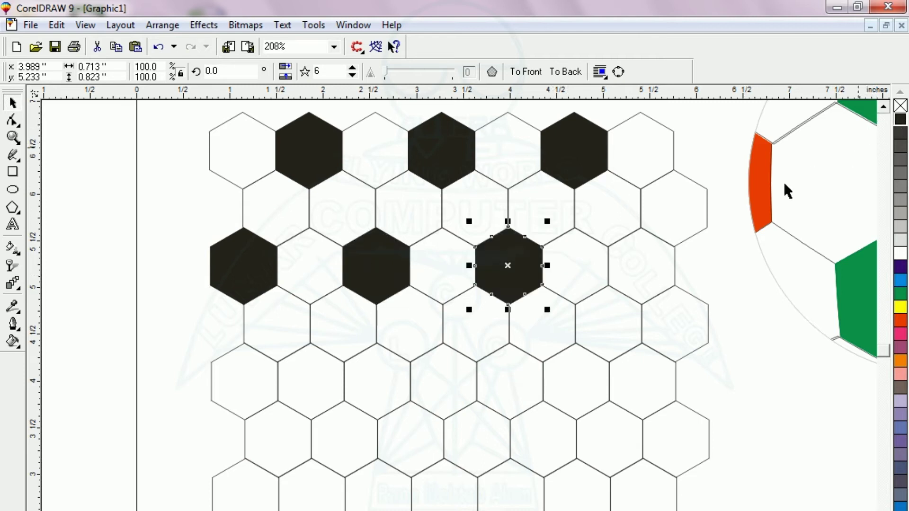
pyautogui.click(660, 258)
pyautogui.click(900, 121)
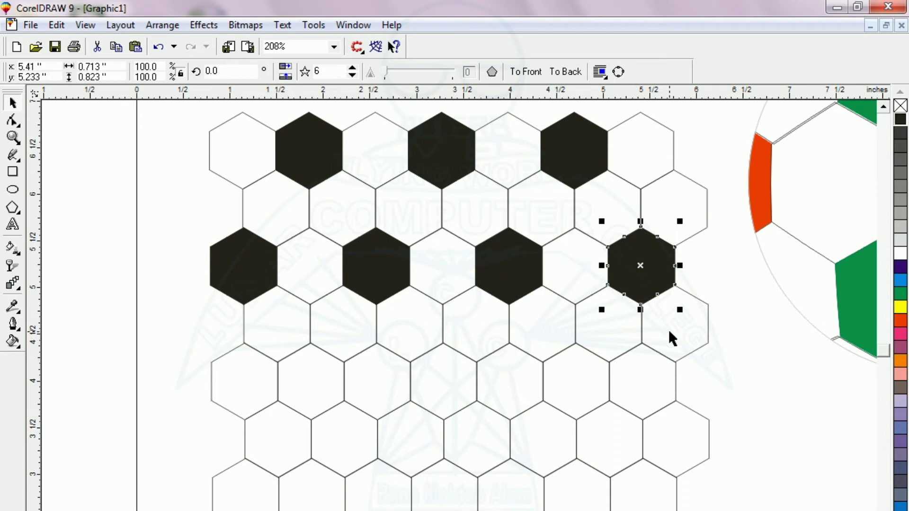
# Step: Fill the second, fourth and sixth hexagons of the grid's fifth row with black
pyautogui.click(307, 389)
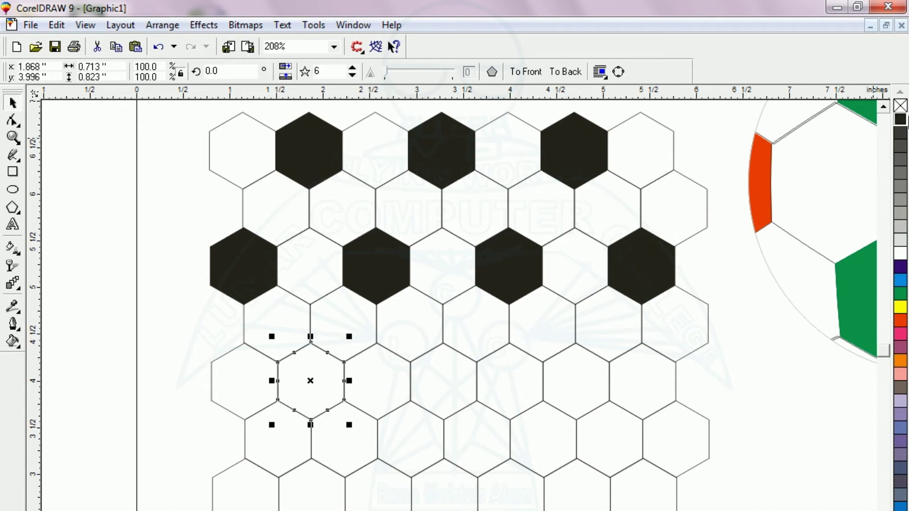
pyautogui.click(899, 120)
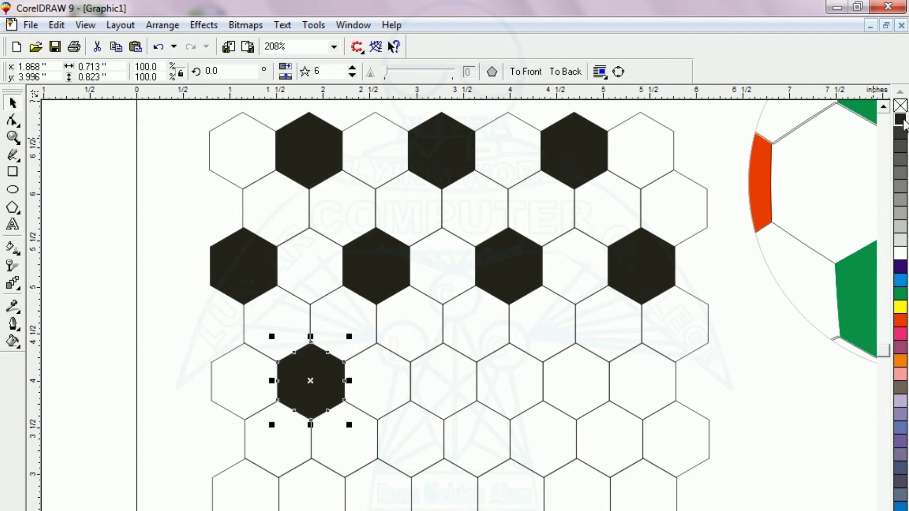
pyautogui.click(451, 407)
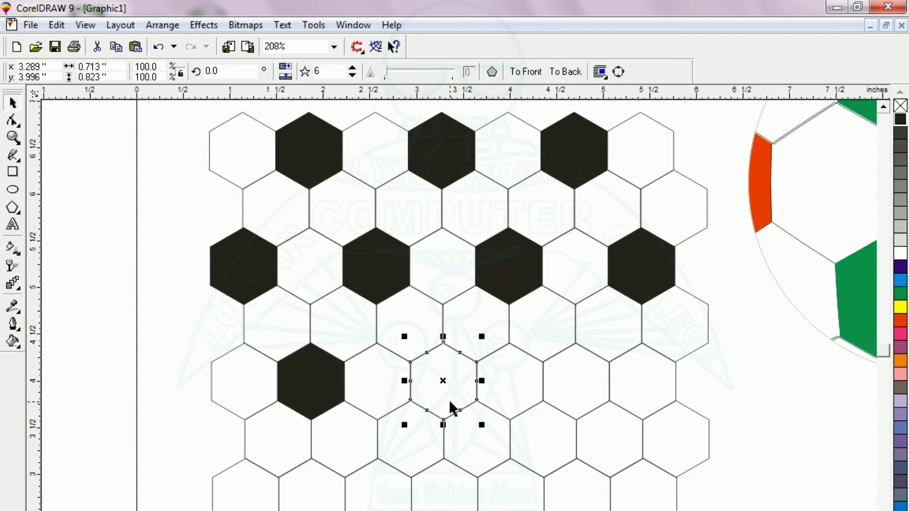
pyautogui.click(899, 120)
pyautogui.click(581, 377)
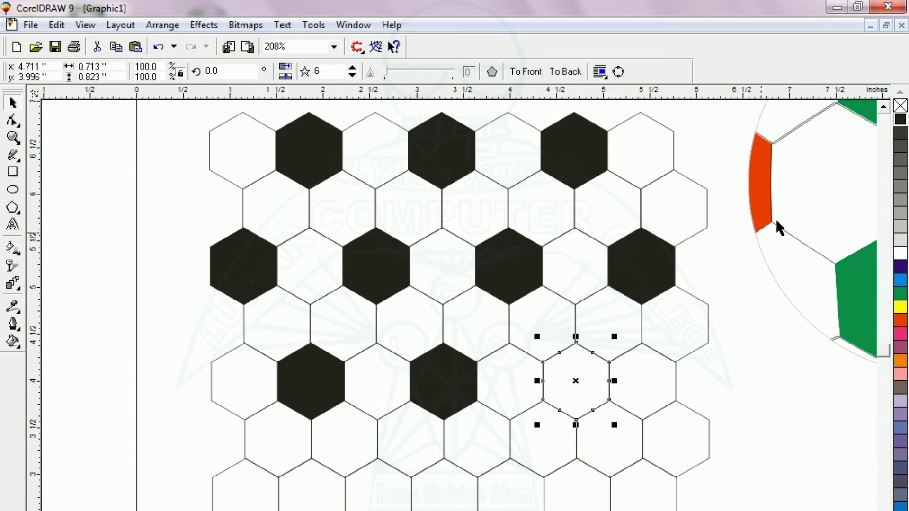
pyautogui.click(900, 122)
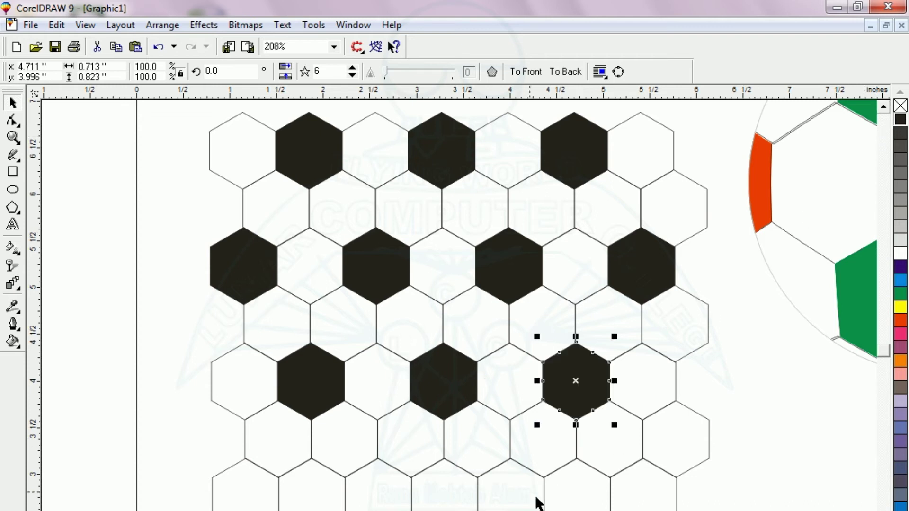
# Step: Fill the first, third, fifth and seventh hexagons of the grid's seventh row with black
pyautogui.click(631, 500)
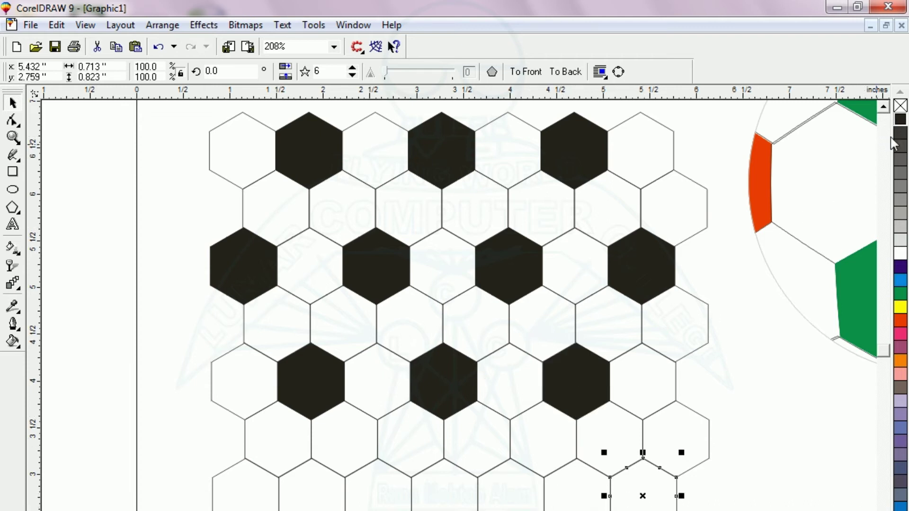
pyautogui.click(900, 121)
pyautogui.click(526, 496)
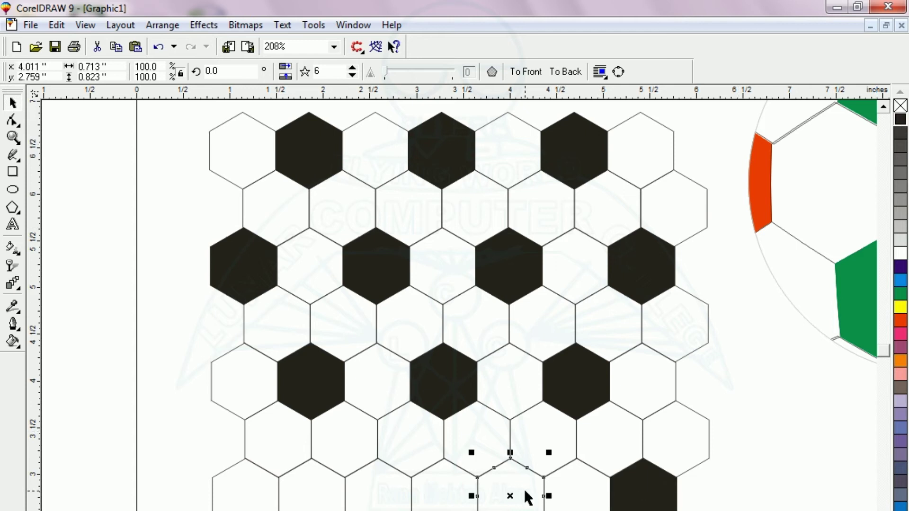
pyautogui.click(902, 121)
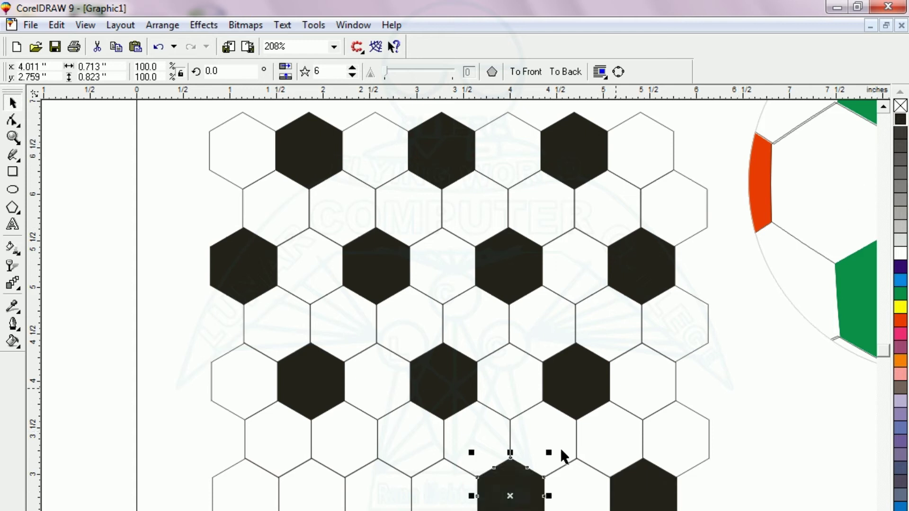
pyautogui.click(380, 509)
pyautogui.click(900, 120)
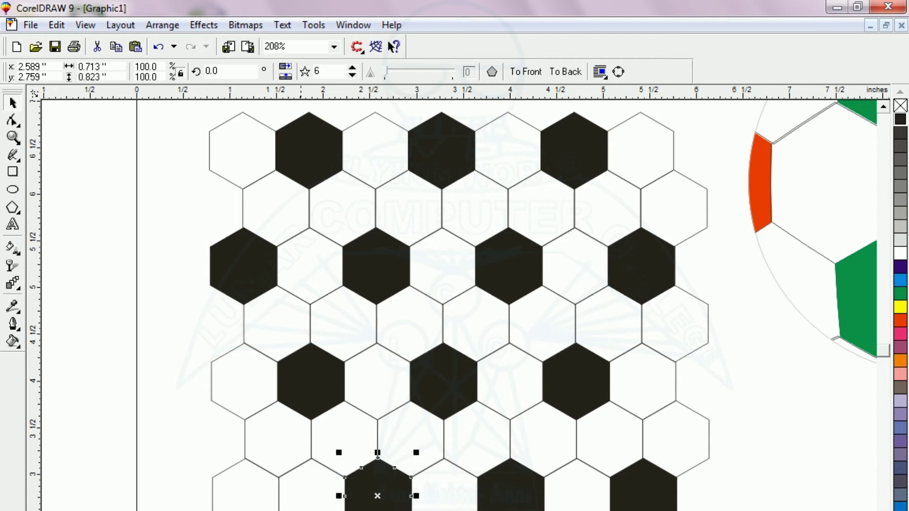
pyautogui.click(259, 506)
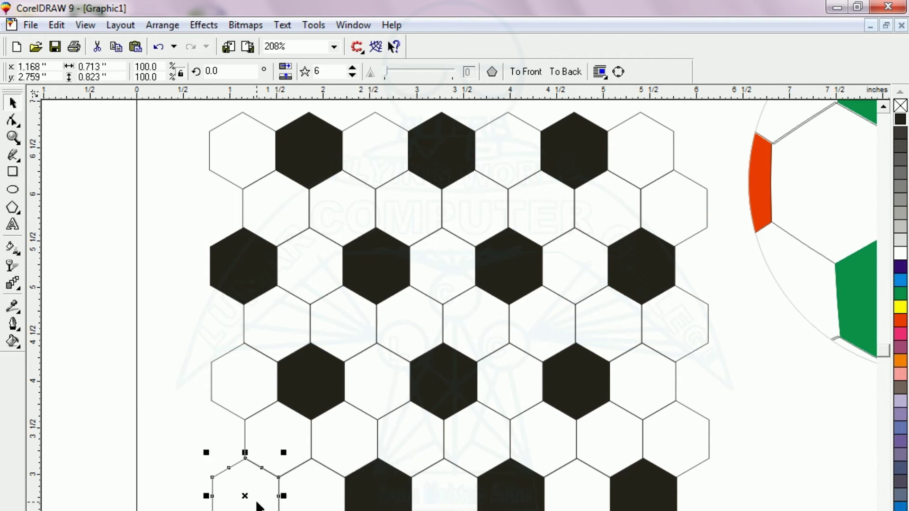
pyautogui.click(901, 121)
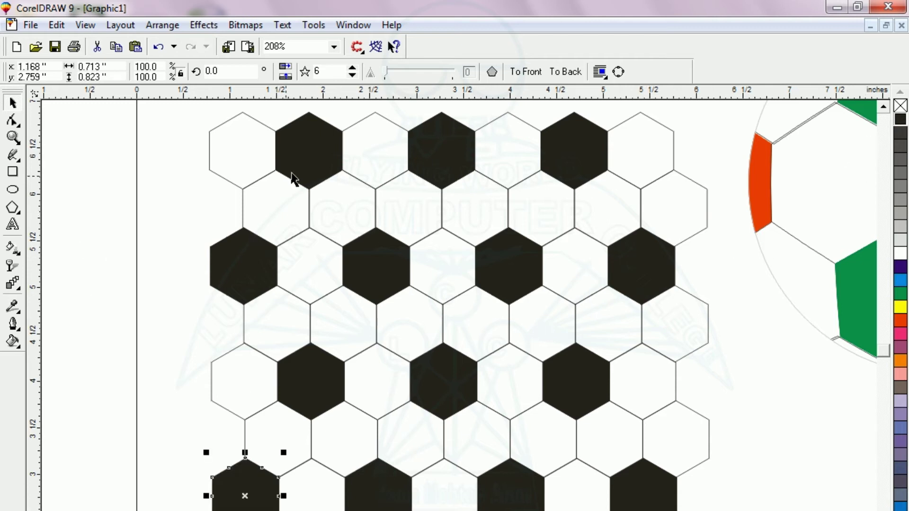
pyautogui.click(335, 208)
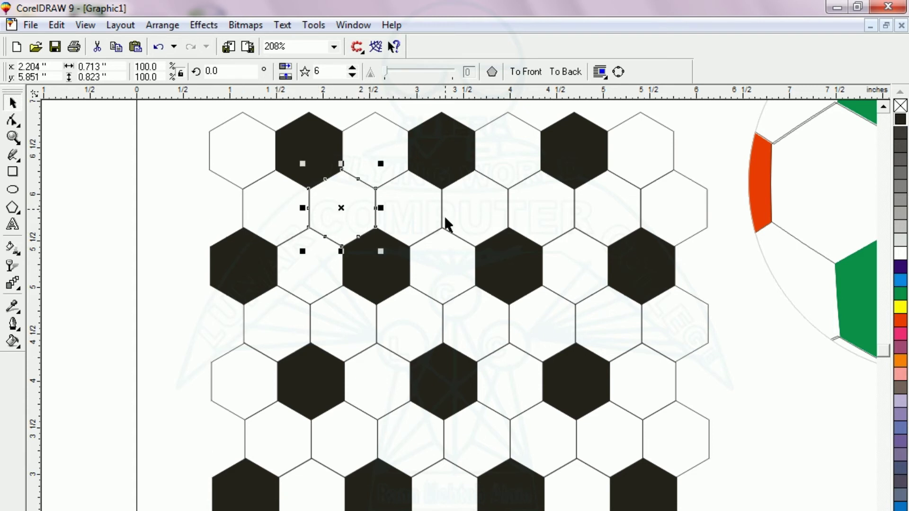
pyautogui.click(110, 397)
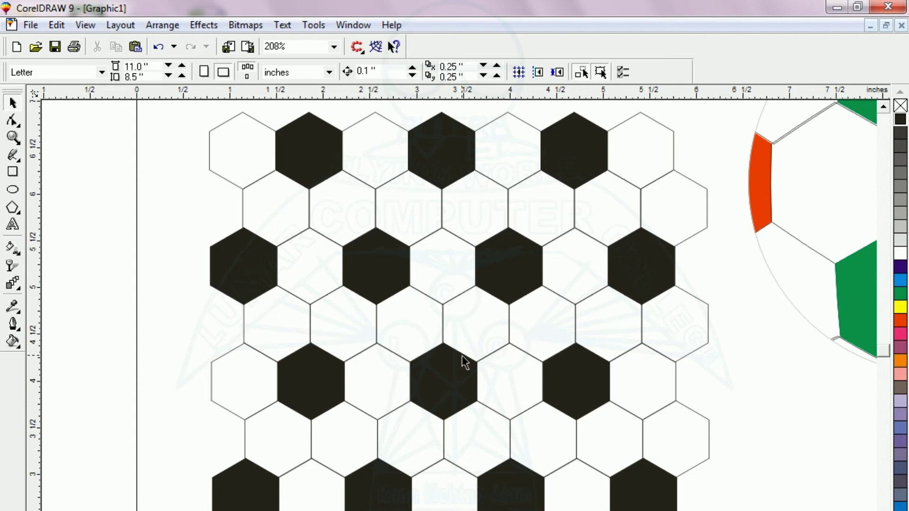
# Step: Scale the whole hexagon grid down to about 4.68 by 4.50 inches and group it
pyautogui.scroll(-1, 464, 362)
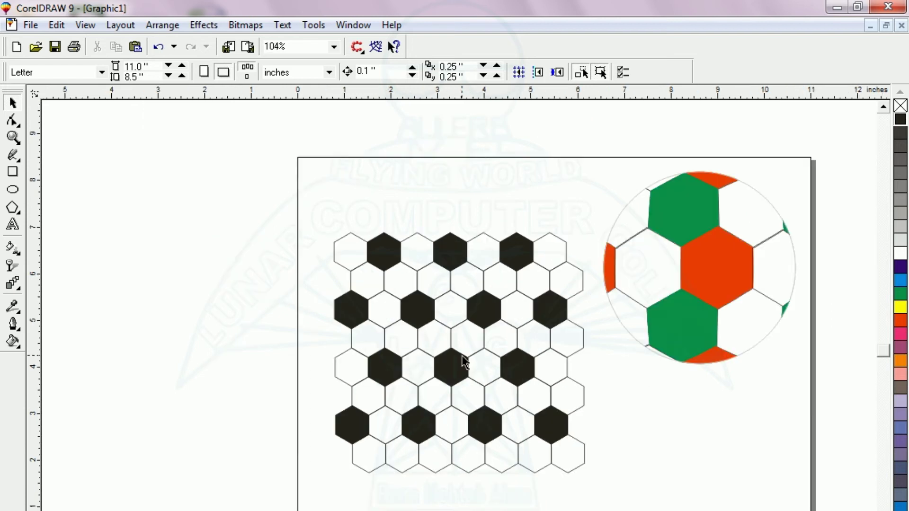
pyautogui.moveTo(290, 185); pyautogui.dragTo(610, 510)
pyautogui.moveTo(590, 479); pyautogui.dragTo(575, 468)
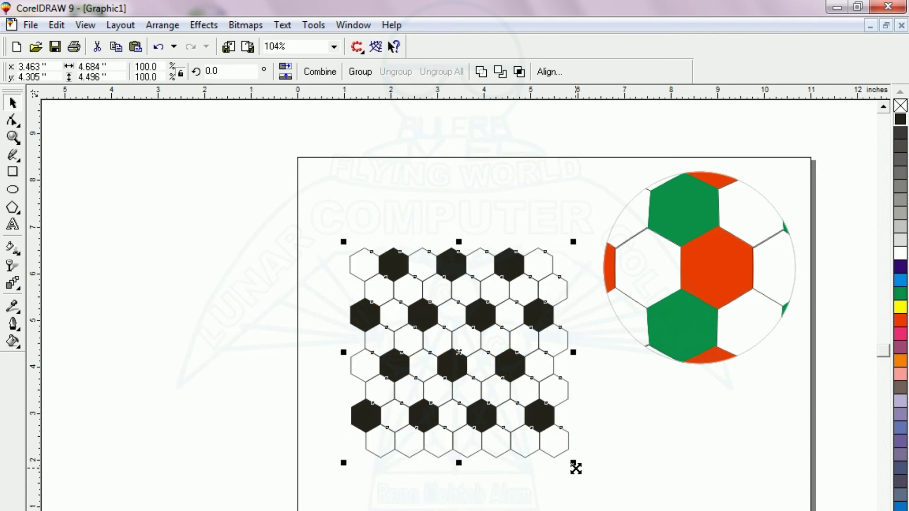
pyautogui.hotkey('ctrl', 'g')
# Step: Draw a circle about 3.2 inches in diameter beside the page and place a duplicate above it
pyautogui.click(13, 189)
pyautogui.moveTo(83, 266); pyautogui.dragTo(225, 415)
pyautogui.moveTo(158, 339); pyautogui.dragTo(245, 204)
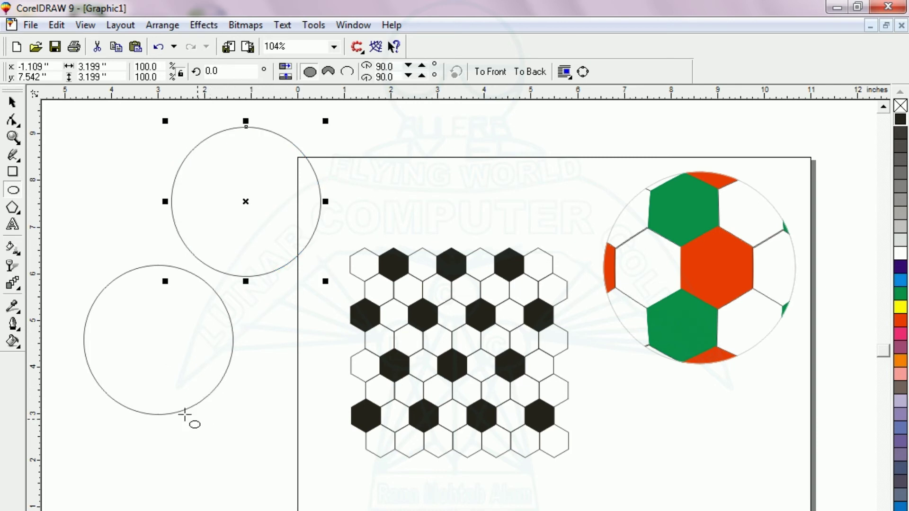
# Step: PowerClip the grouped hexagon grid inside the lower circle
pyautogui.click(12, 101)
pyautogui.click(402, 355)
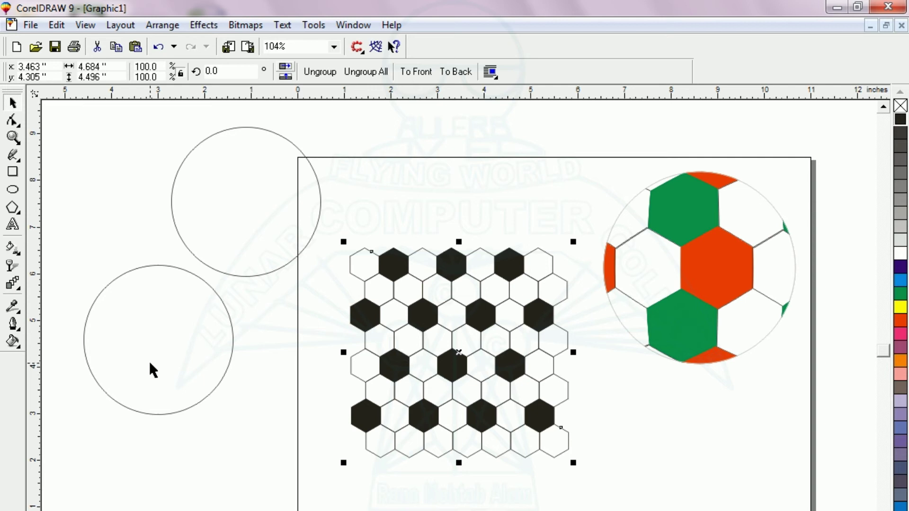
pyautogui.click(290, 481)
pyautogui.click(467, 364)
pyautogui.click(475, 374)
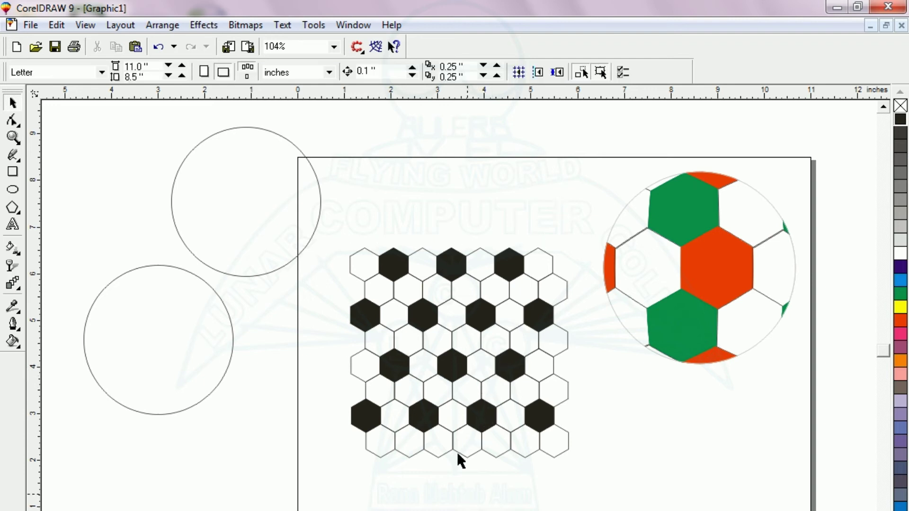
pyautogui.click(447, 367)
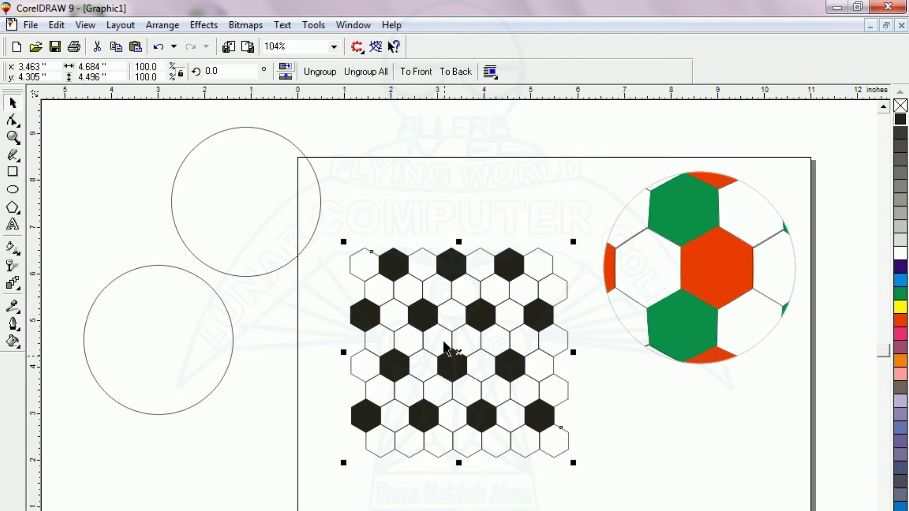
pyautogui.click(203, 27)
pyautogui.moveTo(234, 146)
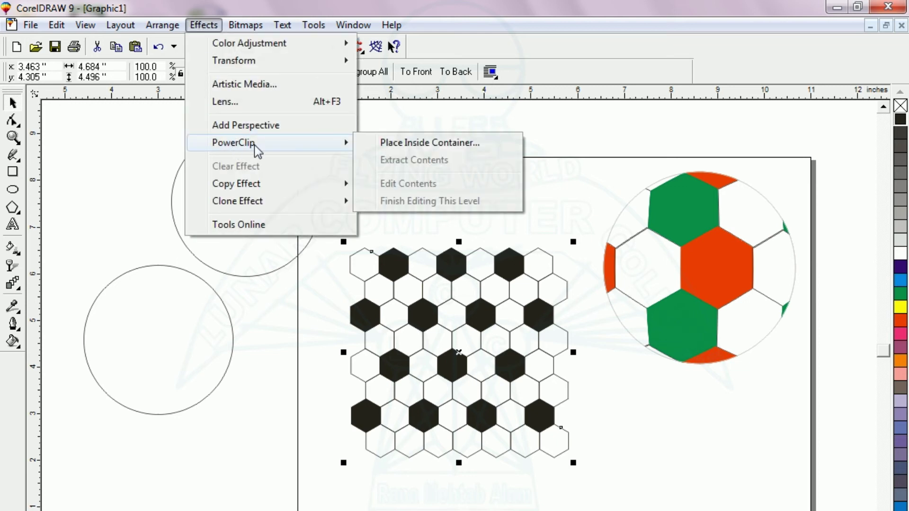
pyautogui.click(433, 145)
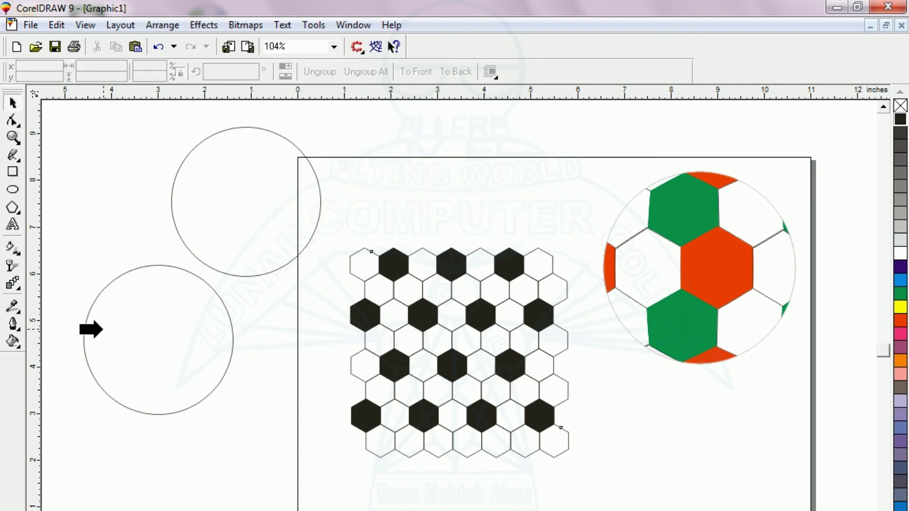
pyautogui.click(107, 326)
# Step: Move the circle containing the hexagon pattern onto the page, below the sample ball's level
pyautogui.click(152, 459)
pyautogui.moveTo(153, 385); pyautogui.dragTo(452, 398)
pyautogui.click(408, 501)
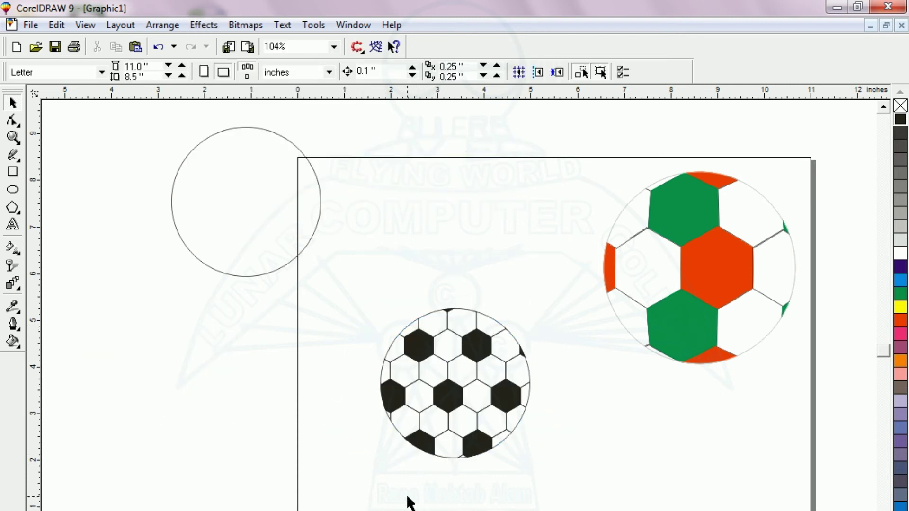
# Step: Align the empty circle with the patterned circle on both horizontal and vertical centers so they overlap exactly
pyautogui.moveTo(253, 193); pyautogui.dragTo(567, 509)
pyautogui.click(256, 276)
pyautogui.moveTo(140, 110); pyautogui.dragTo(552, 487)
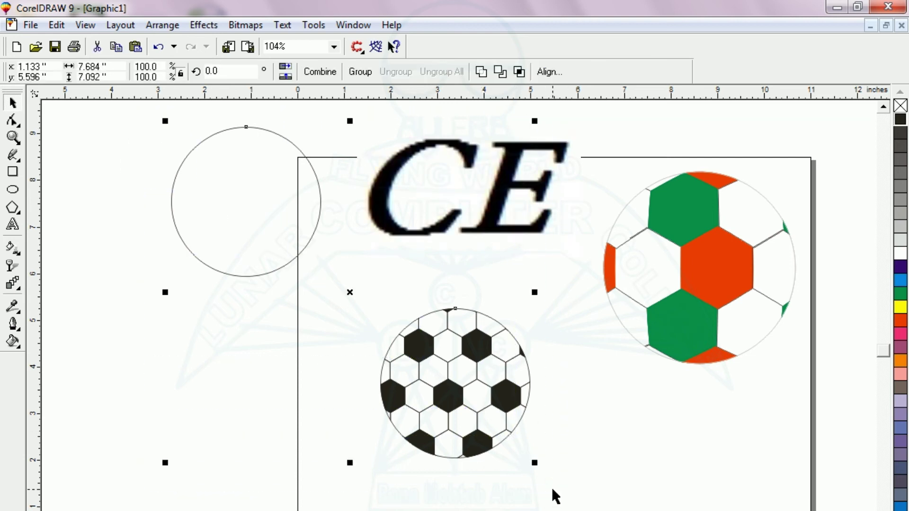
pyautogui.press('e')
pyautogui.press('c')
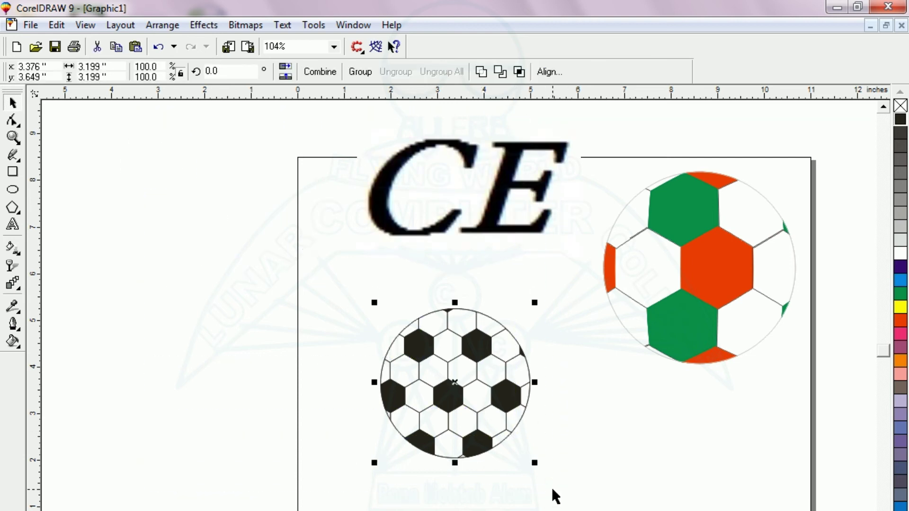
pyautogui.click(364, 488)
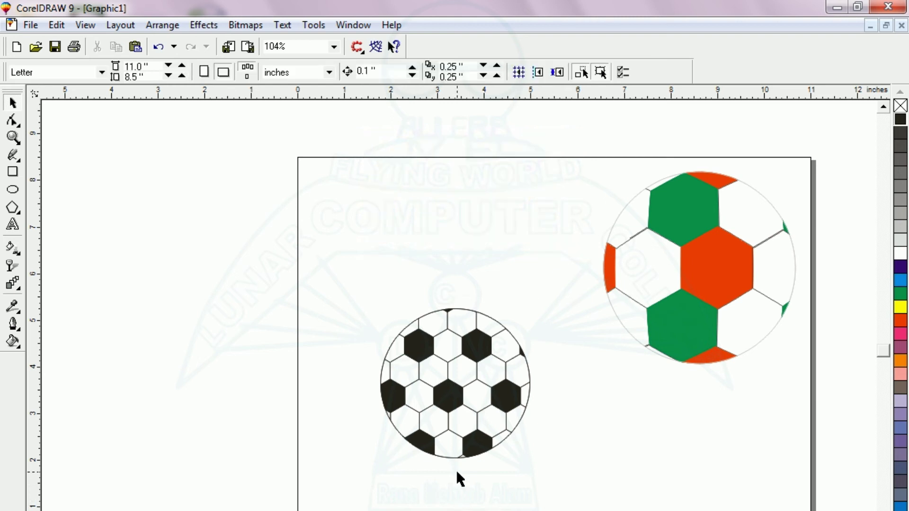
# Step: Apply a Fish Eye lens with a rate of 100% to the empty circle over the pattern
pyautogui.click(455, 405)
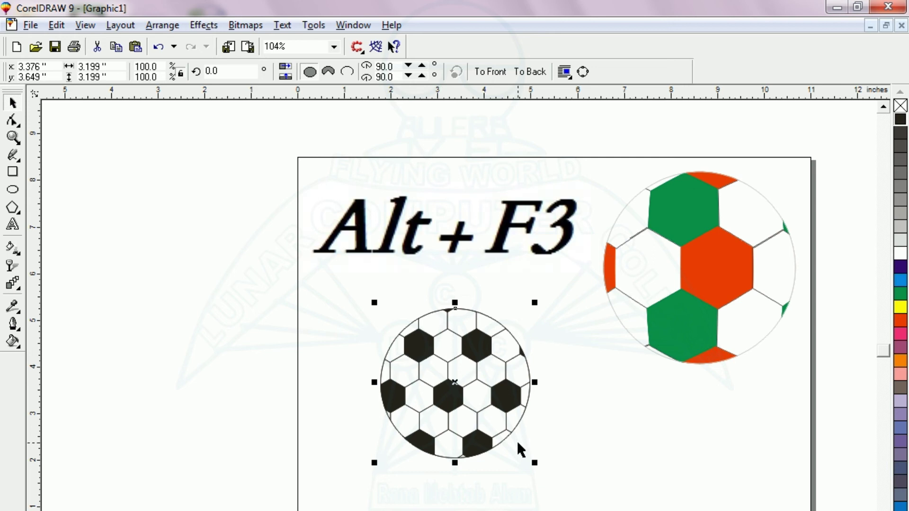
pyautogui.hotkey('alt', 'F3')
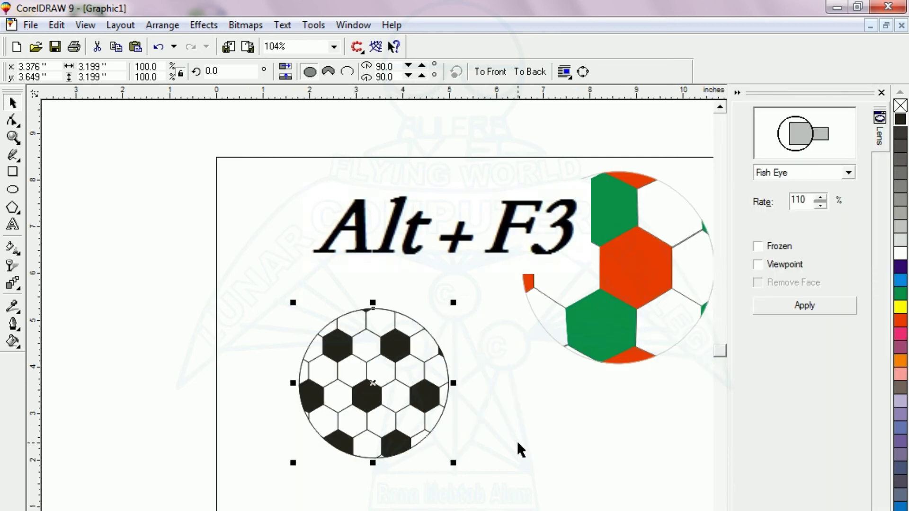
pyautogui.moveTo(810, 199); pyautogui.dragTo(757, 200)
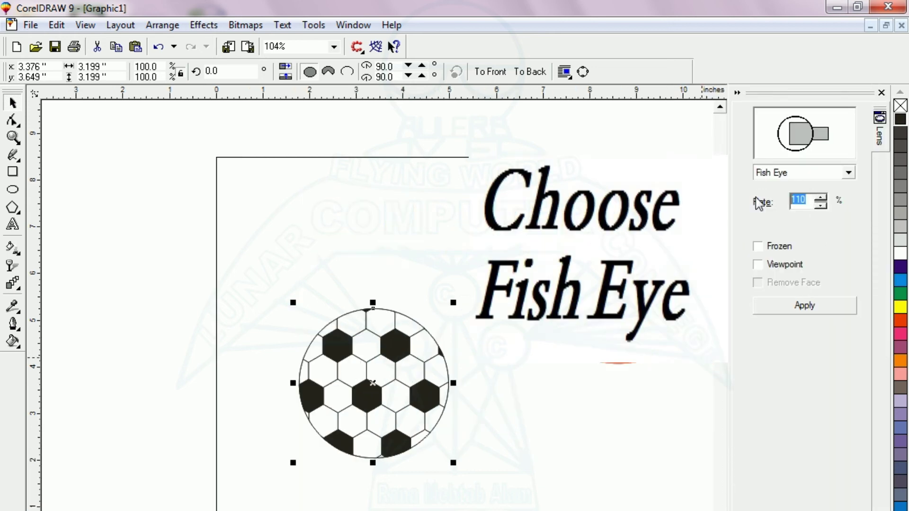
pyautogui.write('100')
pyautogui.click(811, 306)
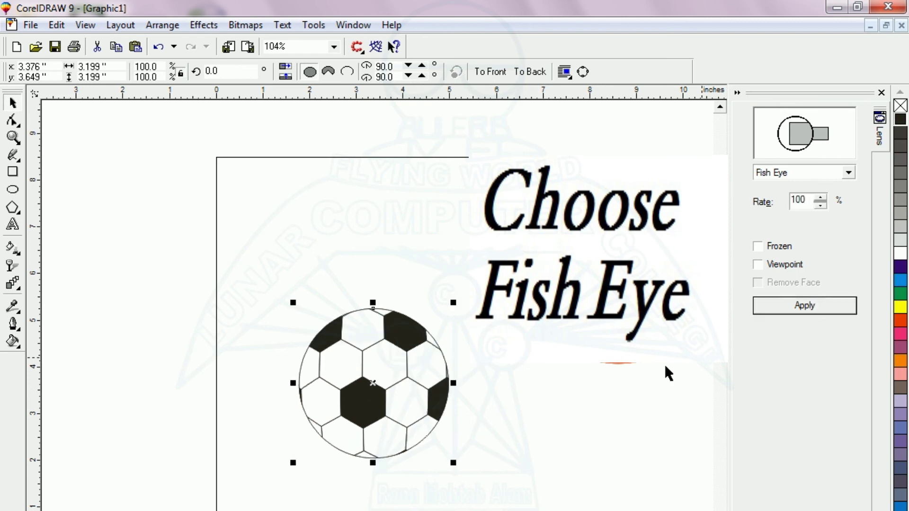
# Step: Set the circle's Fish Eye lens rate to 80% and apply it
pyautogui.moveTo(813, 200); pyautogui.dragTo(762, 199)
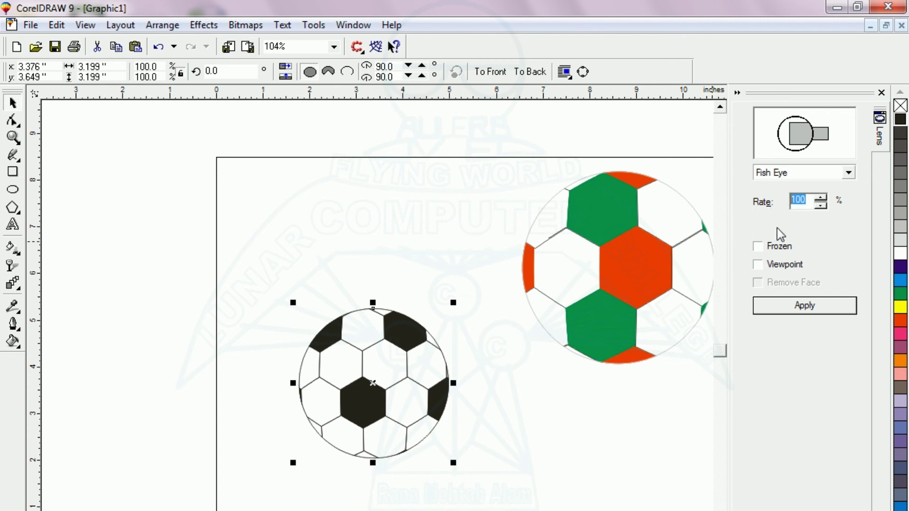
pyautogui.write('80')
pyautogui.click(784, 306)
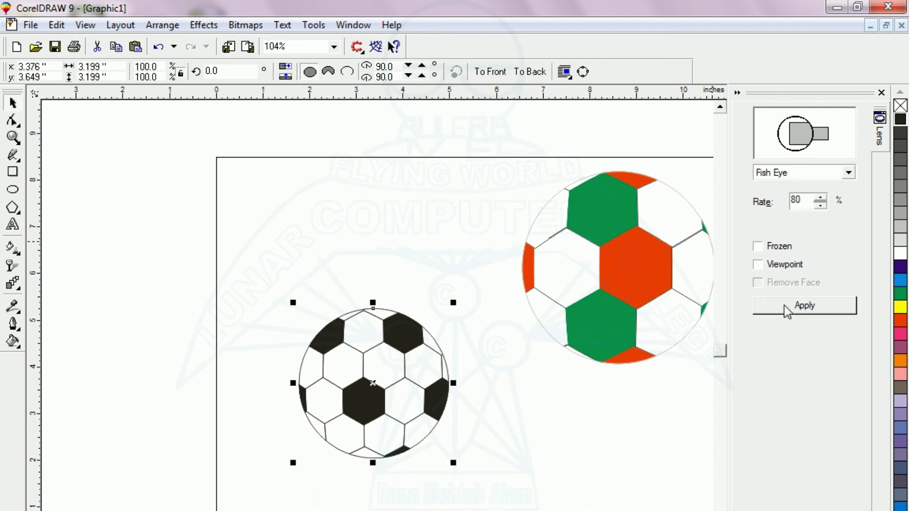
# Step: Set the circle's Fish Eye lens rate to 60% and apply it
pyautogui.moveTo(808, 199); pyautogui.dragTo(727, 210)
pyautogui.write('60')
pyautogui.click(767, 308)
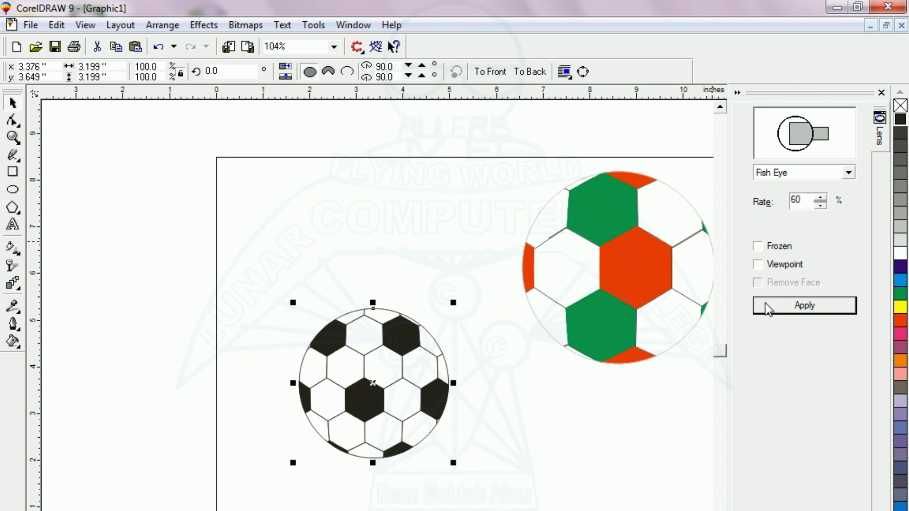
# Step: Close the lens settings and change the fish-eye circle's outline color to light gray
pyautogui.click(493, 496)
pyautogui.moveTo(244, 255); pyautogui.dragTo(490, 498)
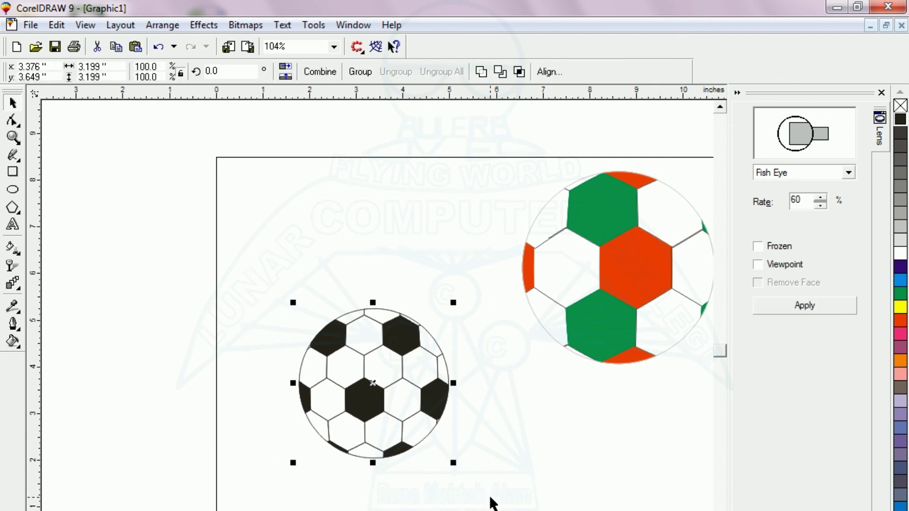
pyautogui.hotkey('shift', 'F2')
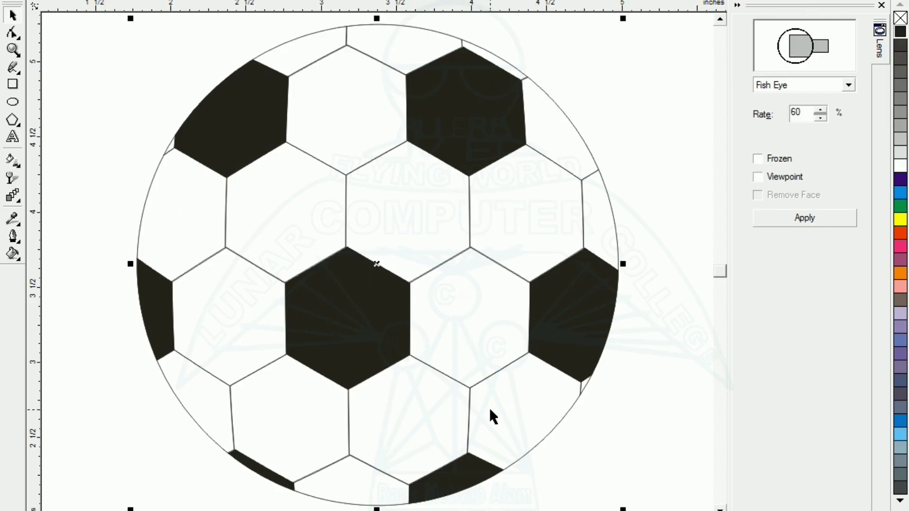
pyautogui.click(112, 223)
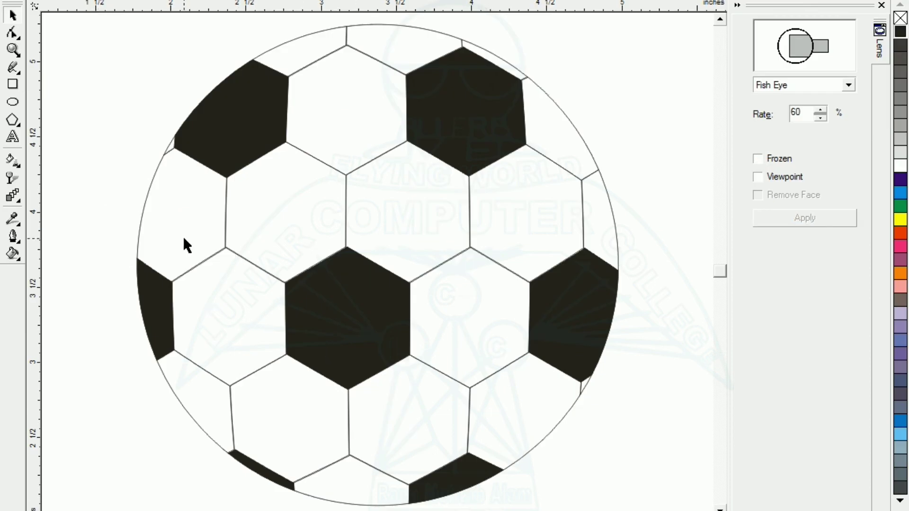
pyautogui.click(195, 262)
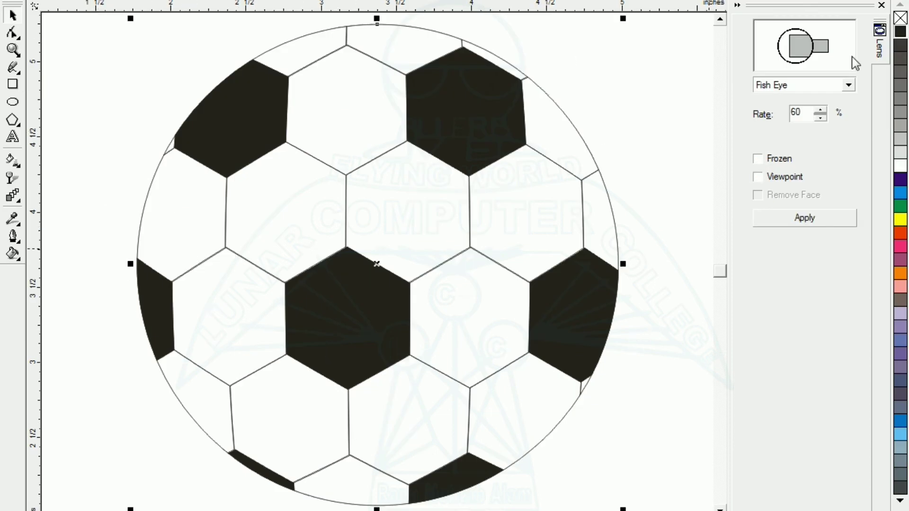
pyautogui.click(881, 5)
pyautogui.rightClick(900, 141)
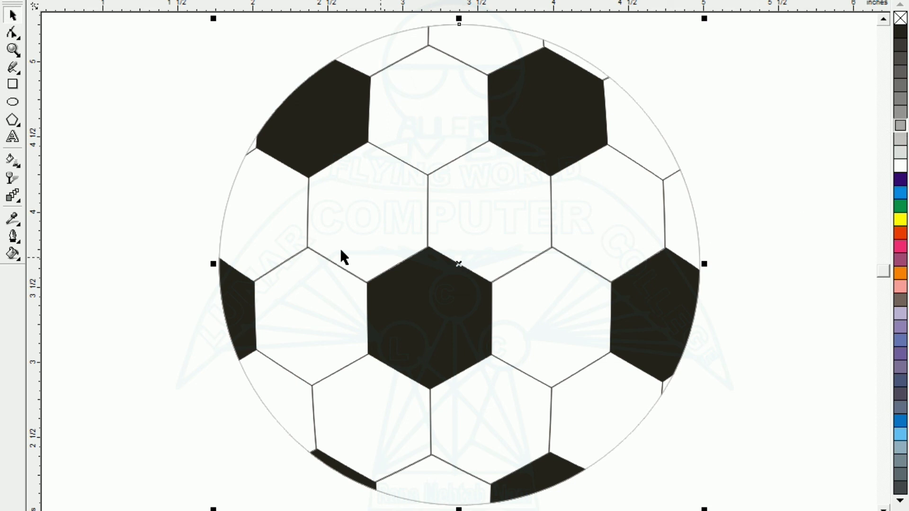
pyautogui.click(156, 205)
# Step: Select the fish-eye circle of the black-and-white ball
pyautogui.press('F3')
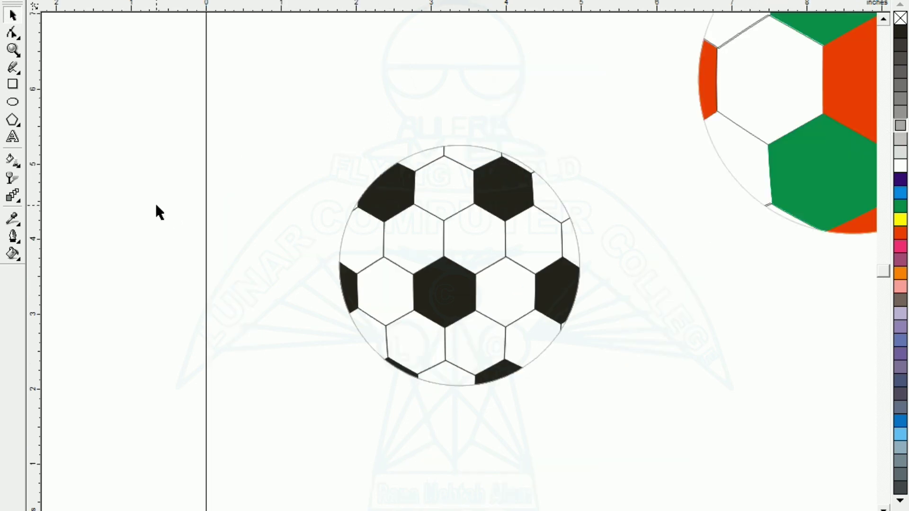
pyautogui.click(439, 321)
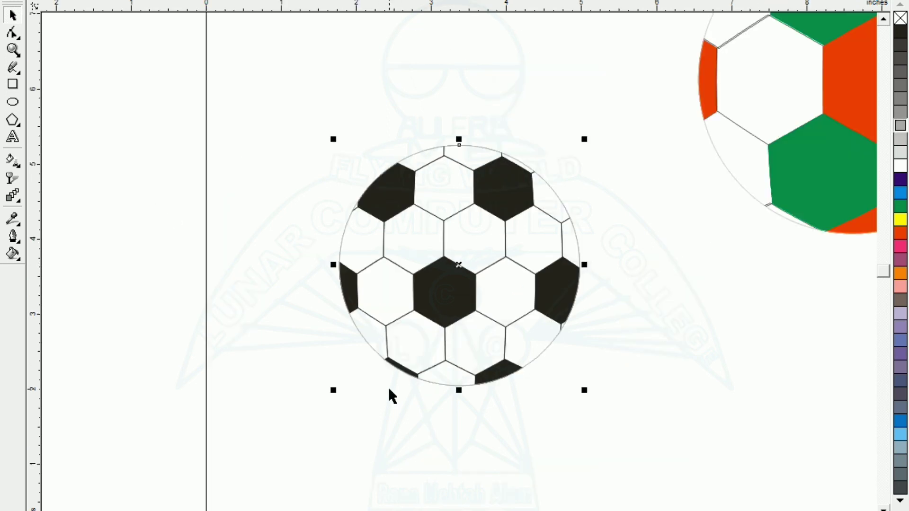